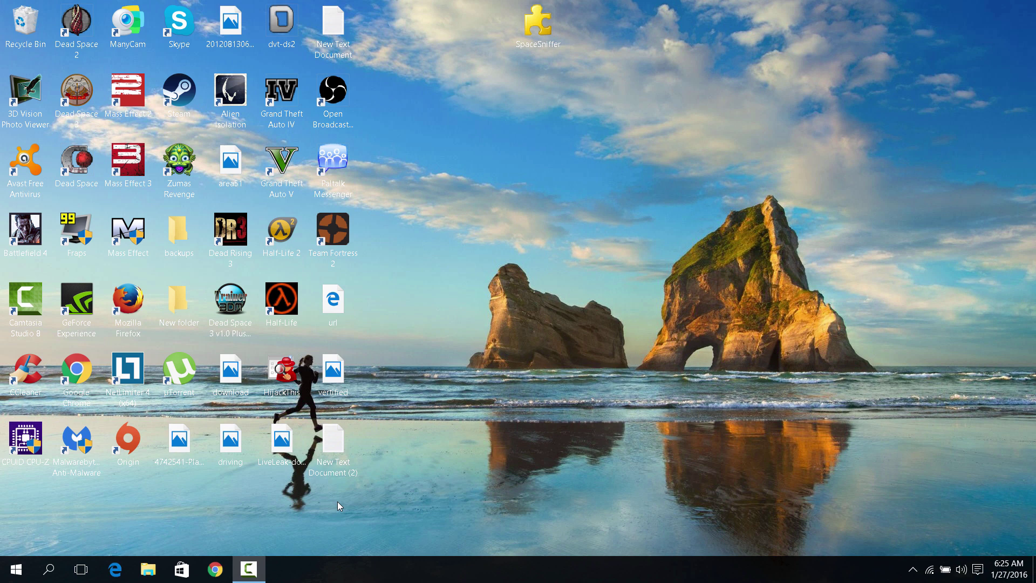
Search for 'privacy' from the Start shortcuts menu and open the Privacy settings result.
right_click(15, 569)
click(33, 504)
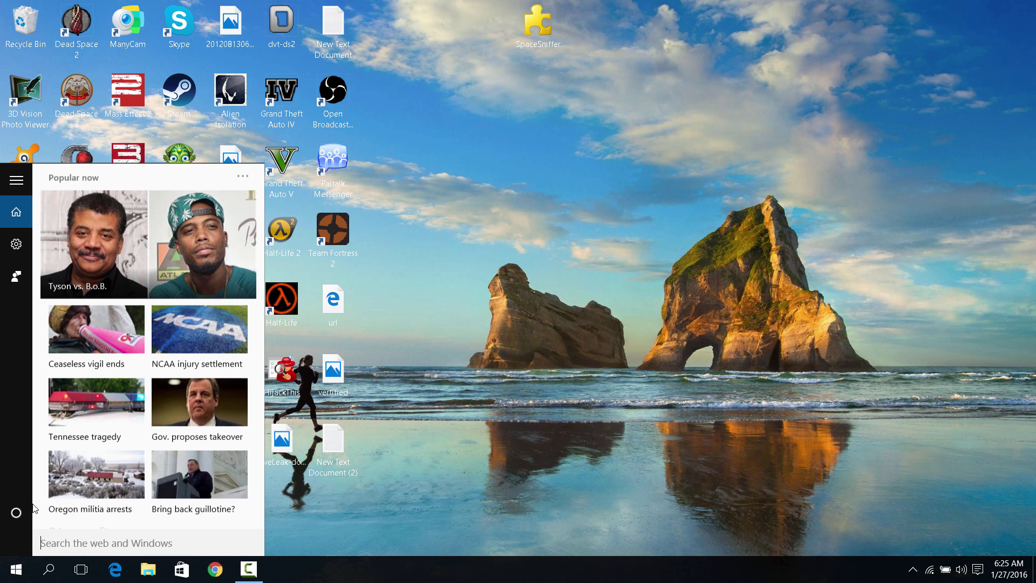
text(privacy)
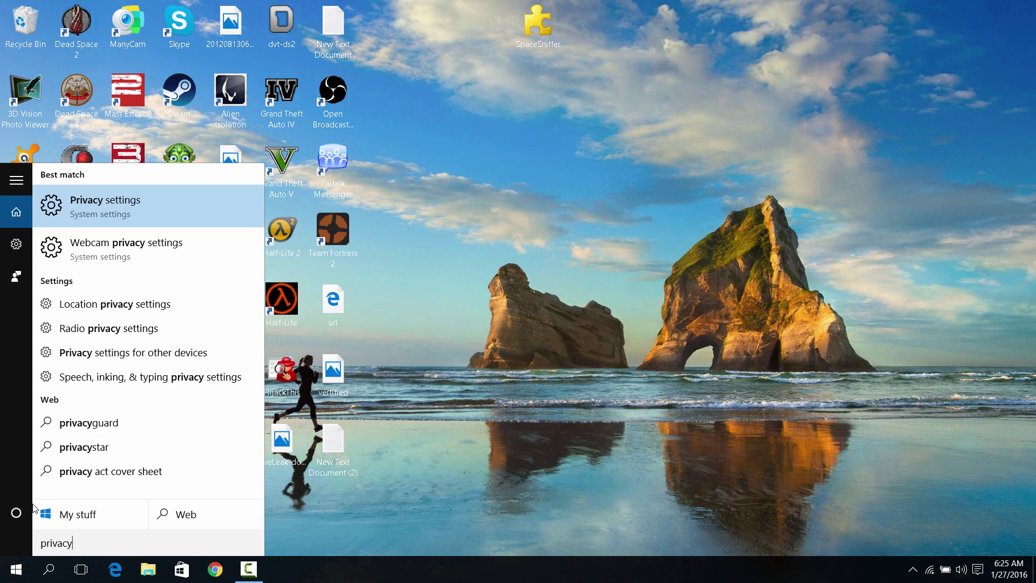
click(129, 211)
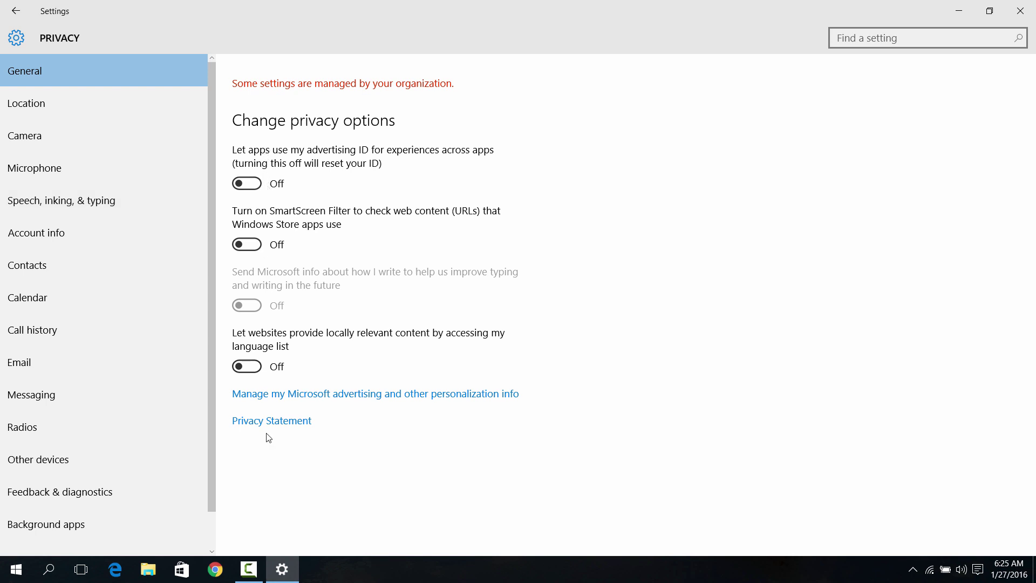
Clear this device's location history on the Location page, then go to Camera privacy.
click(85, 106)
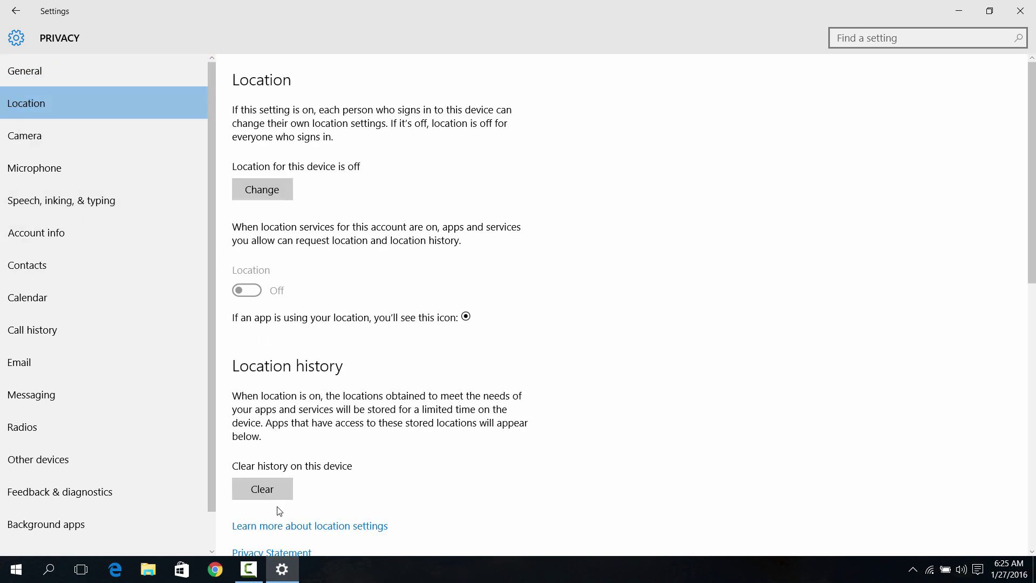
click(249, 485)
drag(1030, 220, 1027, 510)
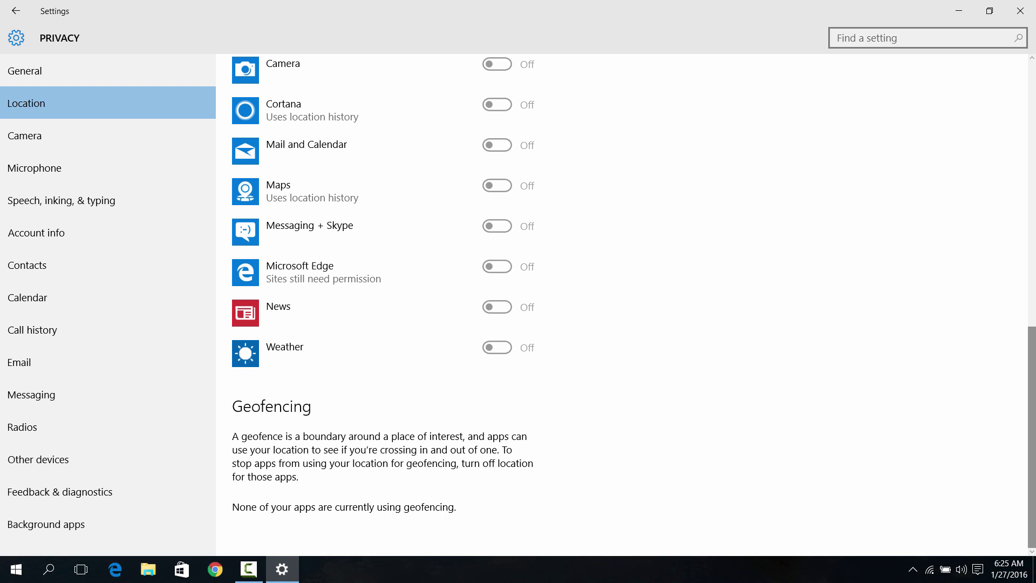
scroll(285, 59, up, 5)
click(117, 146)
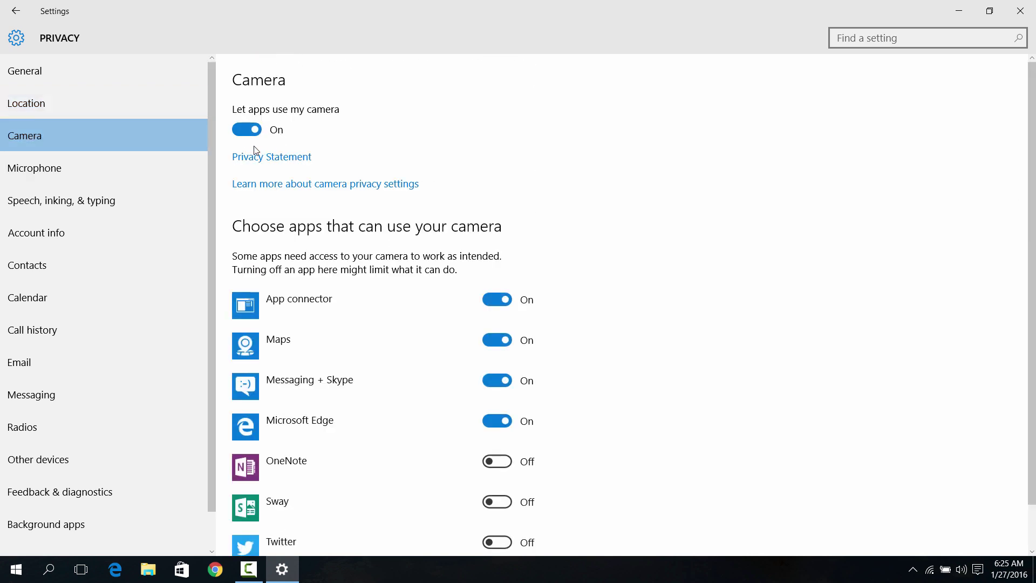
Switch off 'Let apps use my camera' and 'Let apps use my microphone'.
click(249, 132)
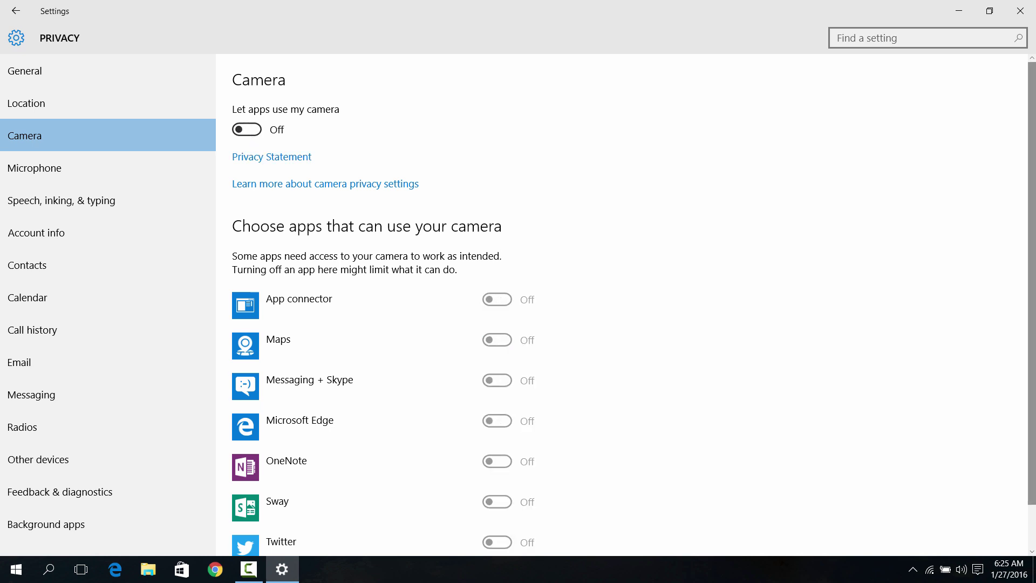
scroll(339, 174, down, 2)
scroll(302, 189, up, 2)
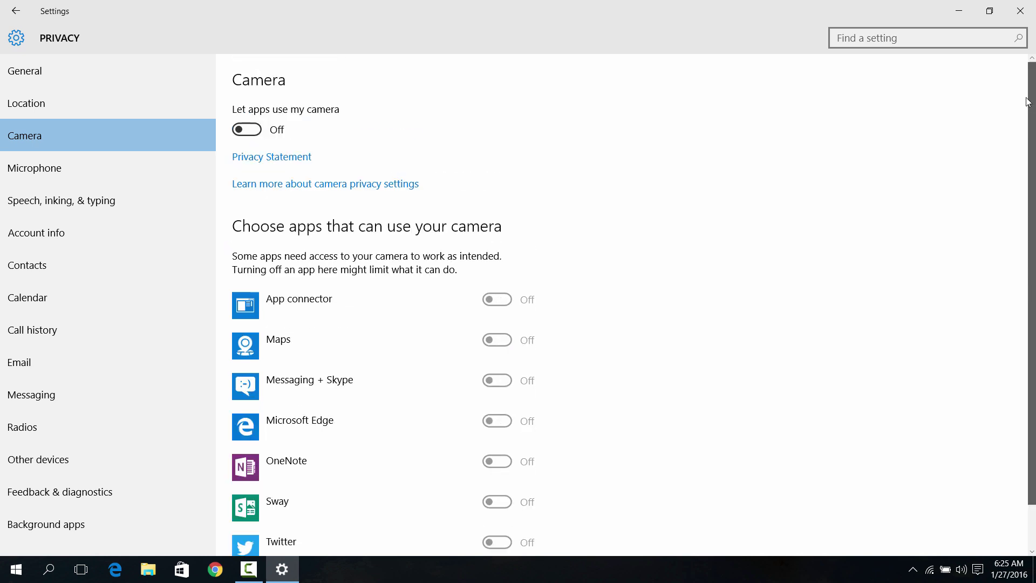
click(97, 170)
click(249, 131)
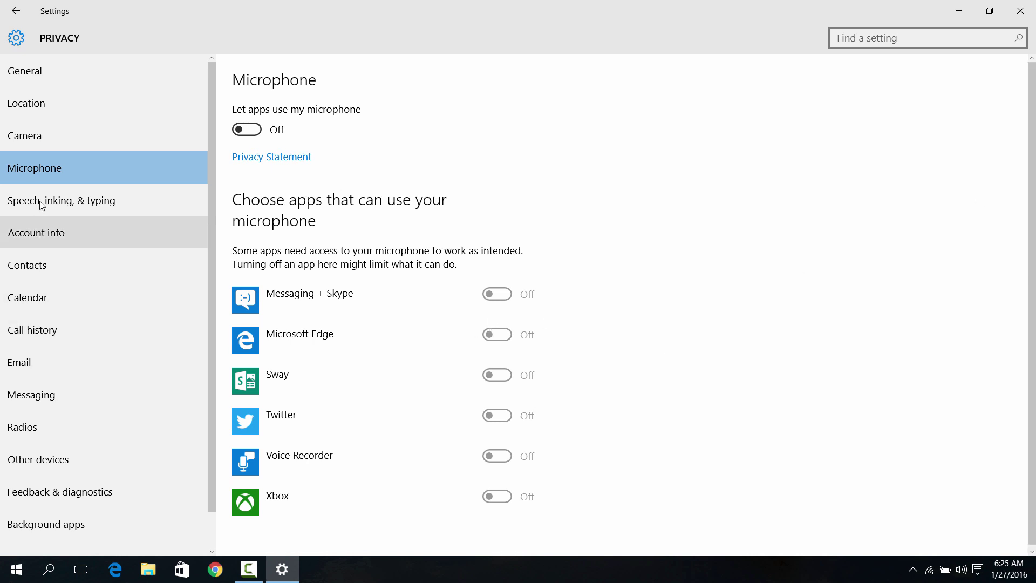
Review the Speech, Account info, Contacts, Calendar, Call history, Email, Messaging, Radios and Other devices pages.
click(76, 199)
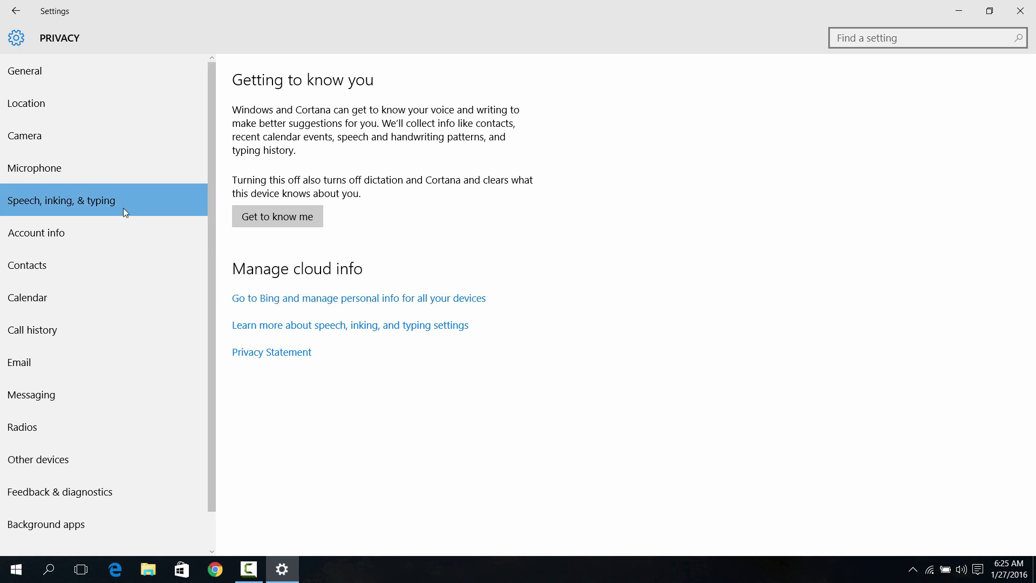
click(121, 230)
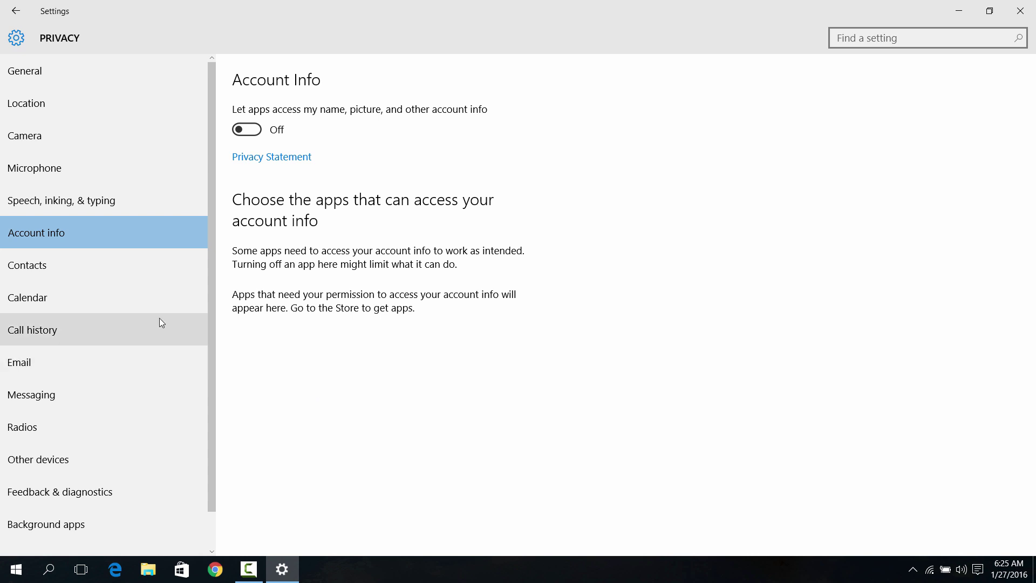
click(173, 275)
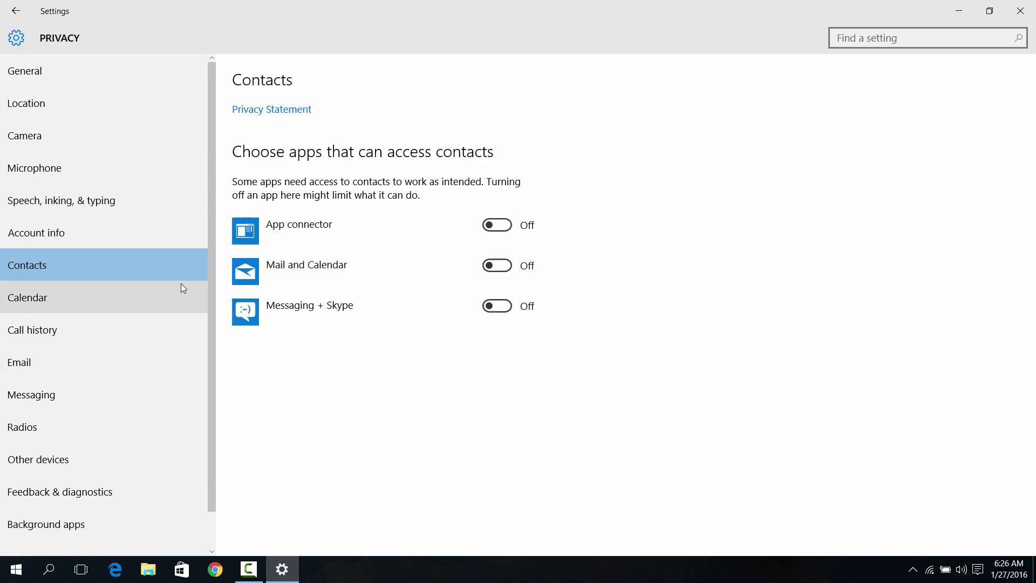
click(178, 296)
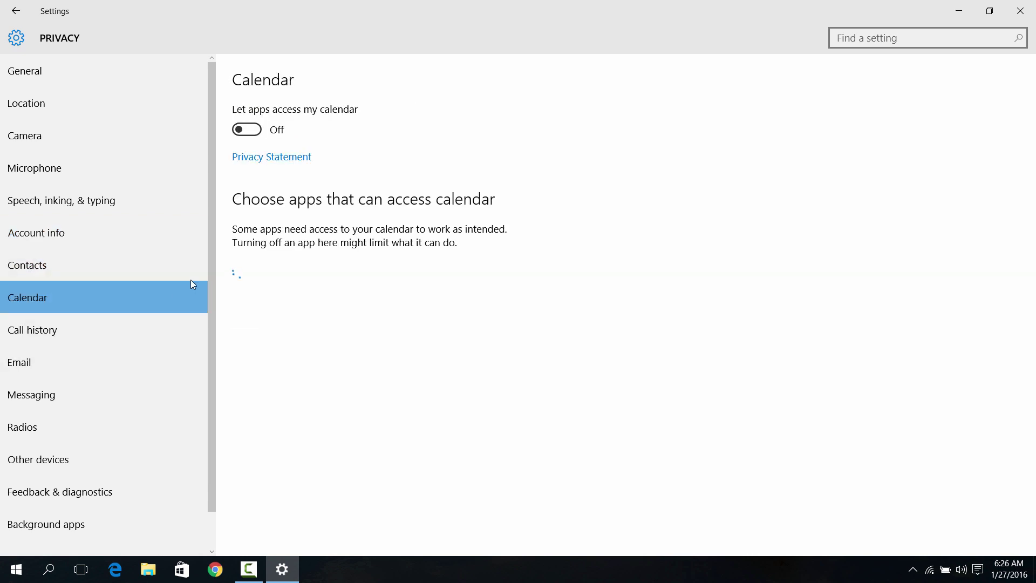
click(159, 329)
click(157, 364)
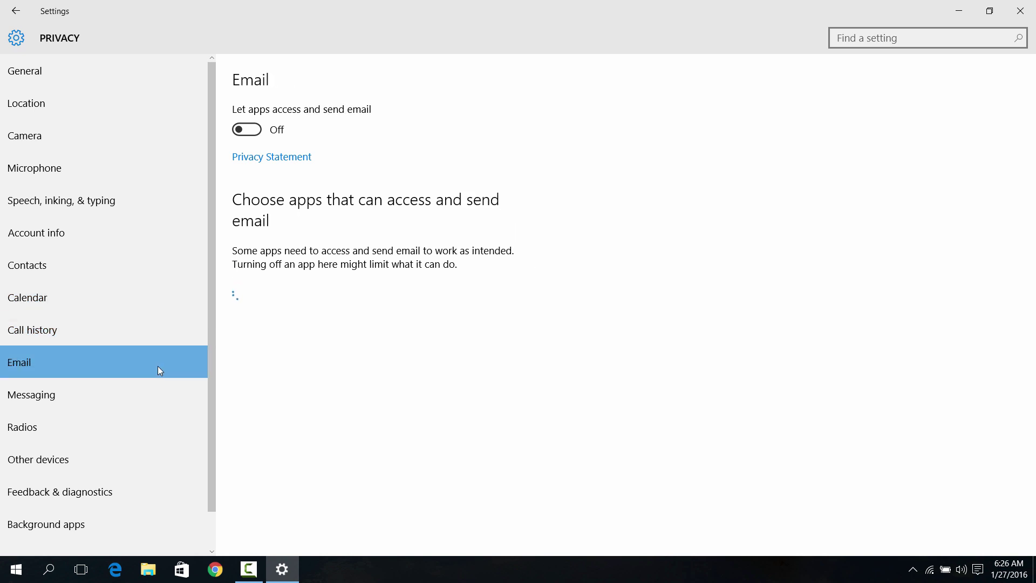
click(157, 397)
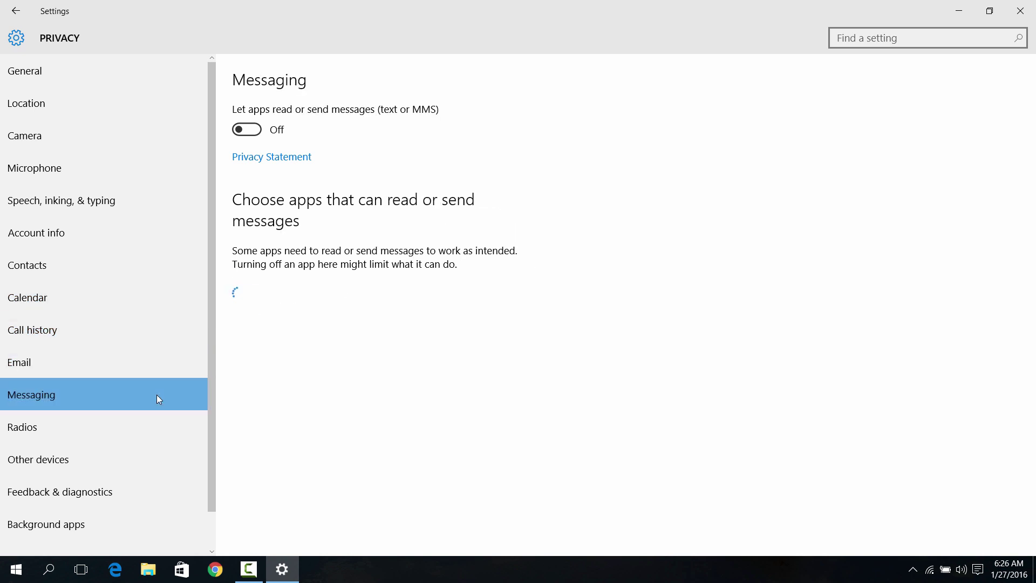
click(151, 424)
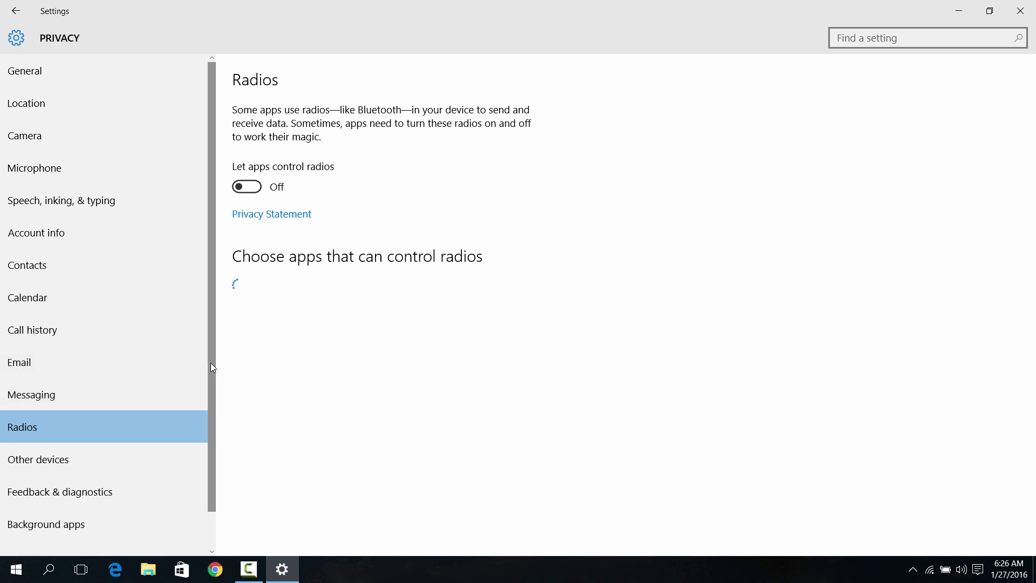
drag(211, 362, 202, 453)
click(140, 424)
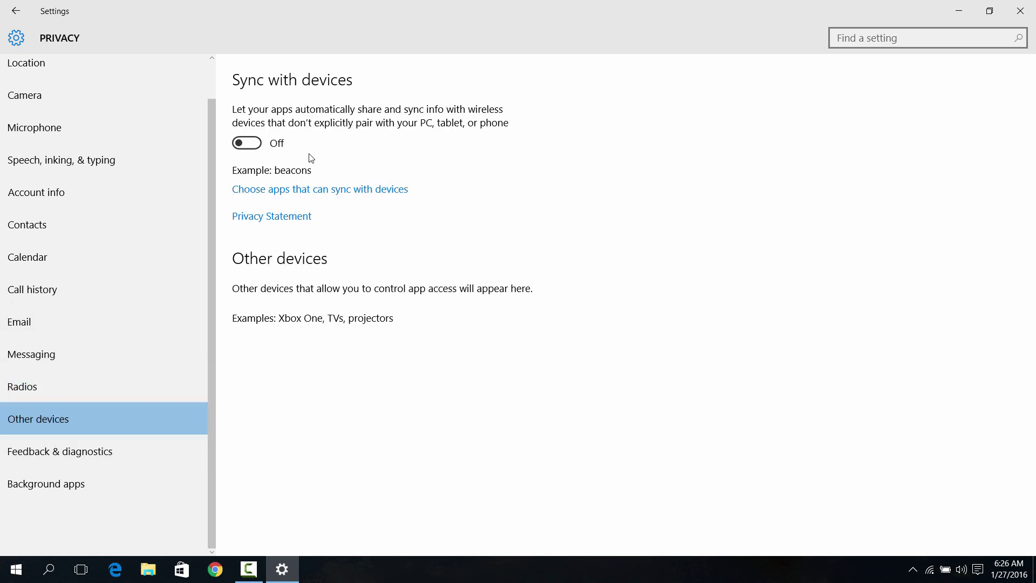
Set feedback frequency to Never and diagnostic data to Basic in Feedback & diagnostics.
click(163, 446)
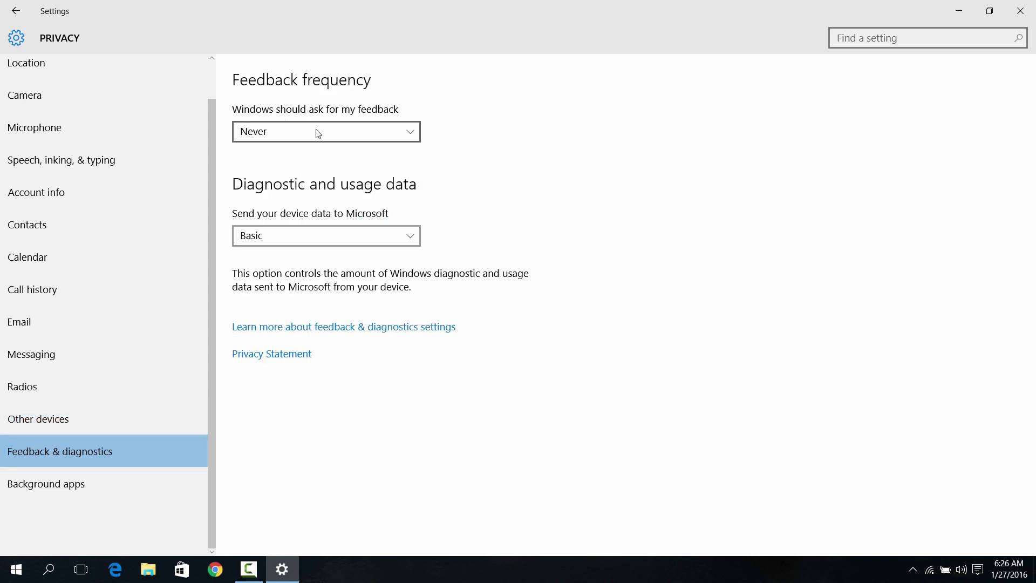
click(362, 133)
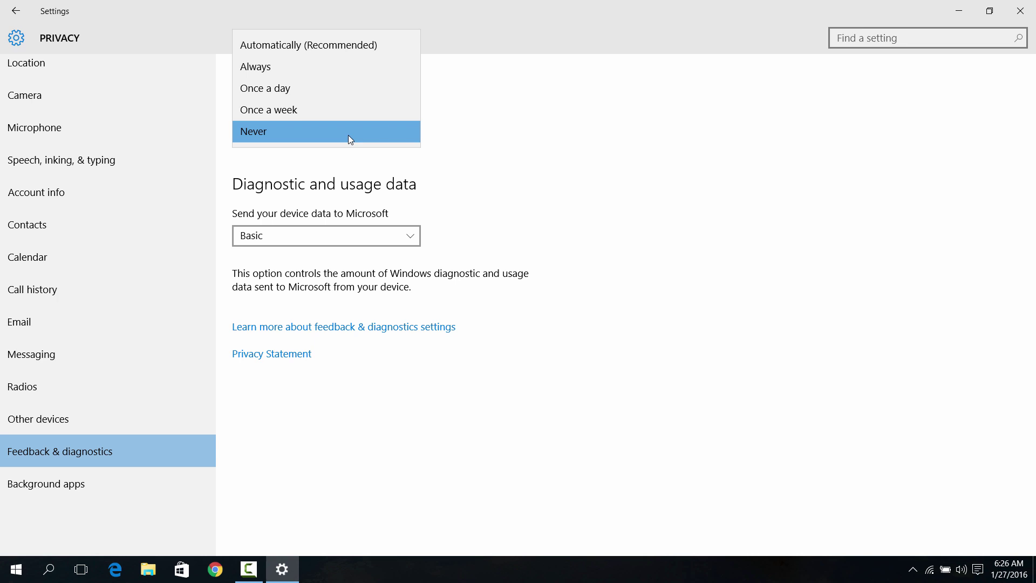
click(319, 133)
click(293, 247)
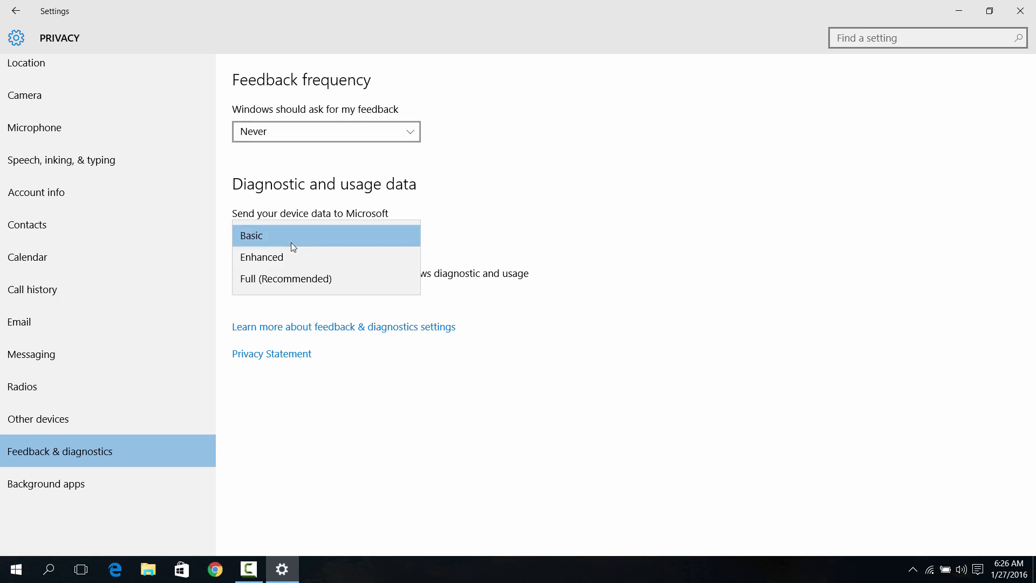
click(290, 242)
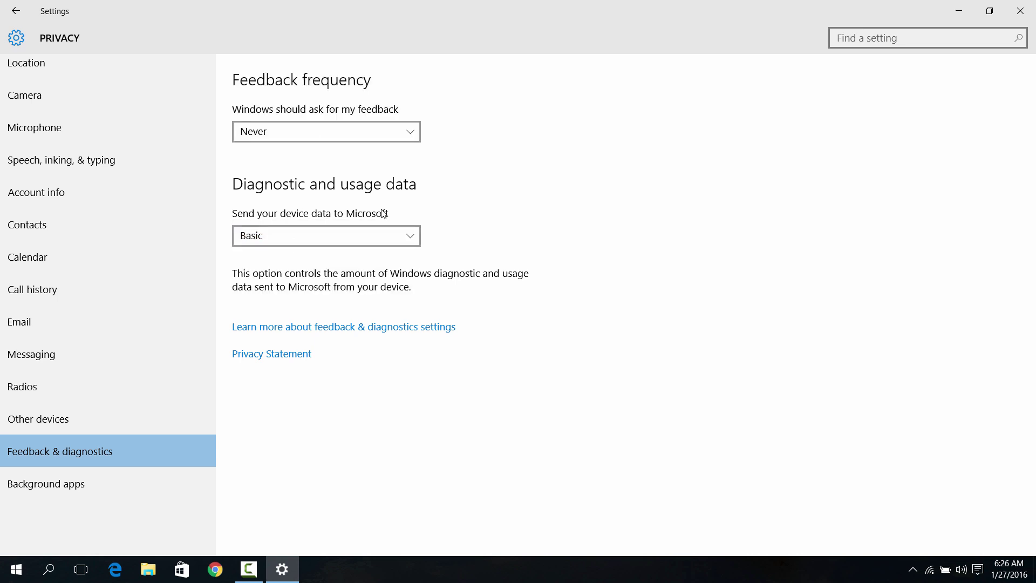
Check the Background apps list to confirm every app's toggle is Off.
click(96, 483)
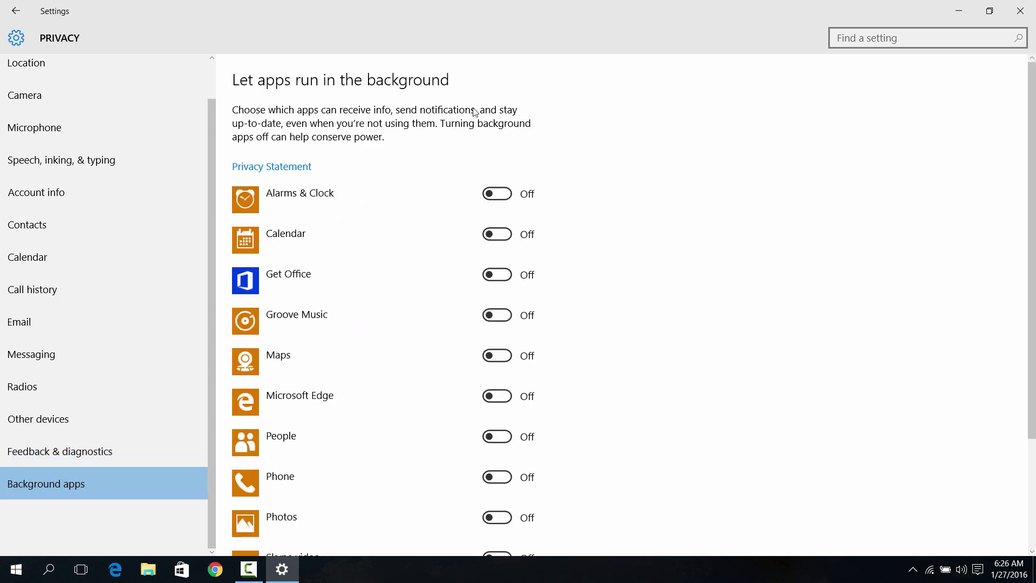
scroll(1027, 273, down, 3)
scroll(1012, 197, up, 3)
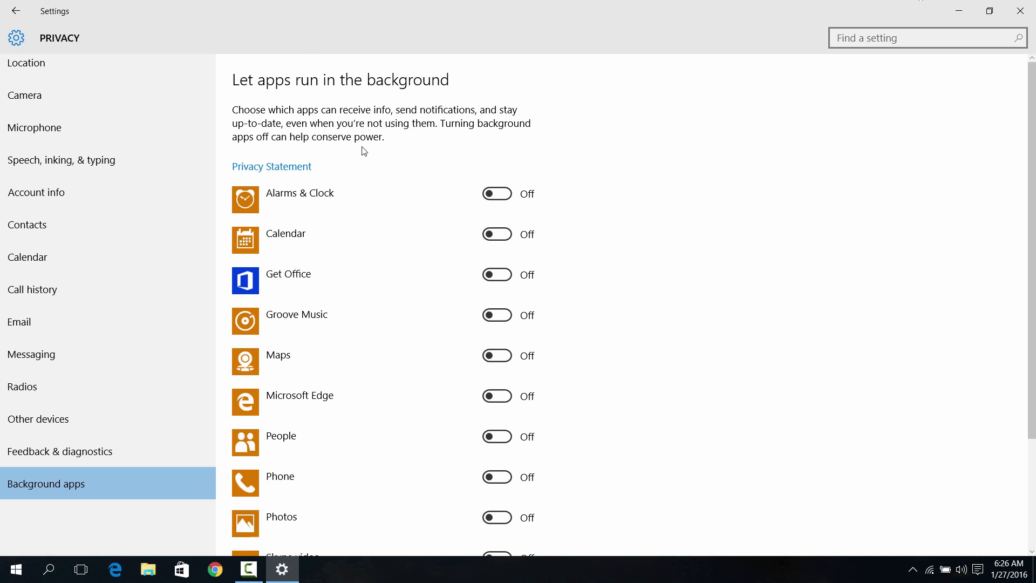
scroll(1031, 297, down, 2)
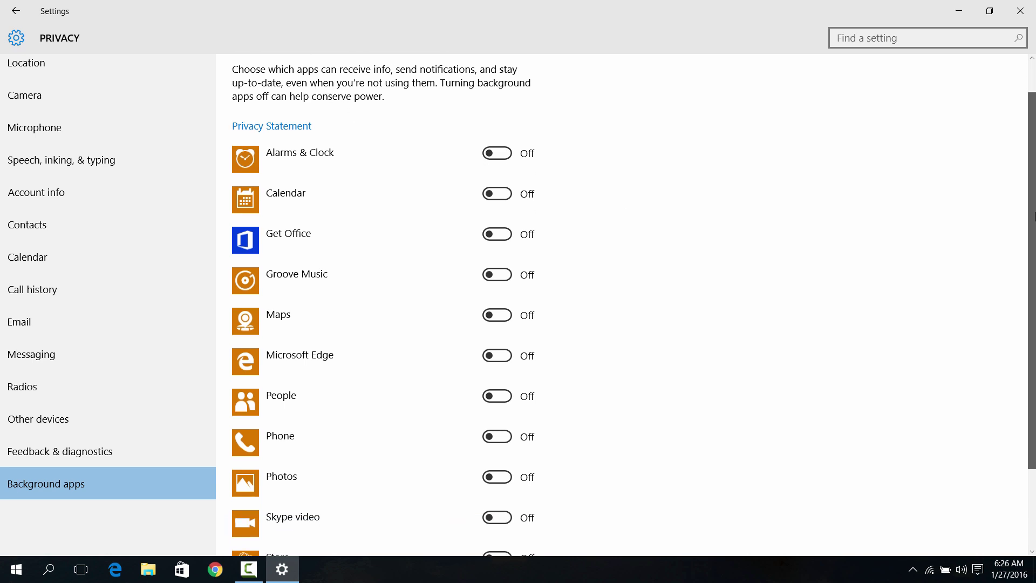
drag(1032, 297, 1032, 338)
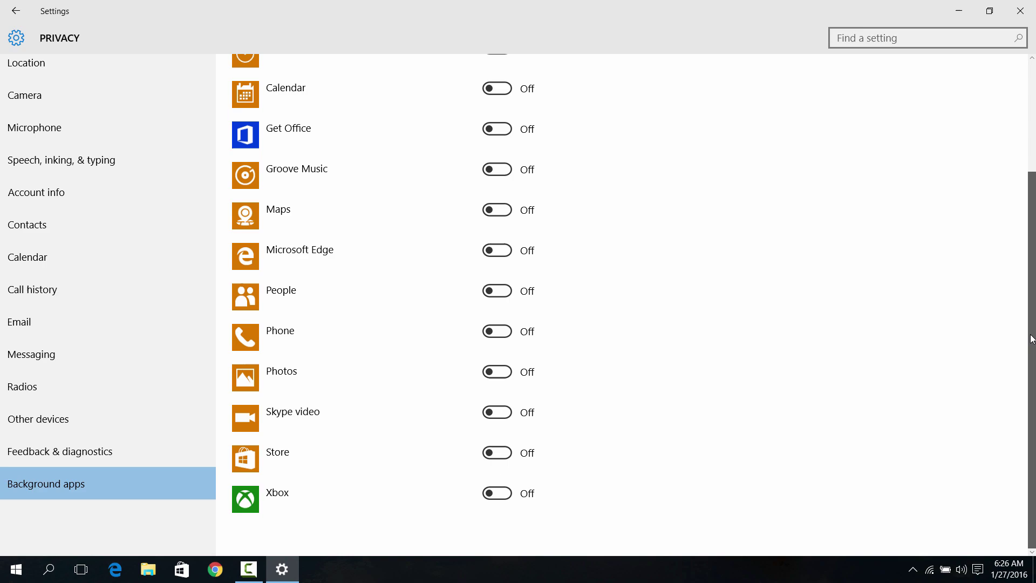
click(115, 569)
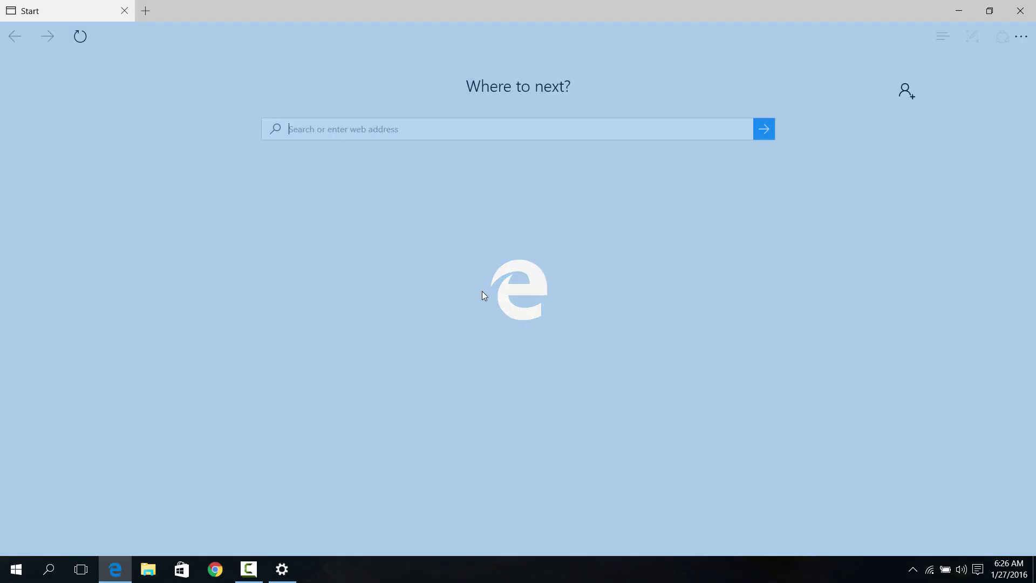
key(alt+Tab)
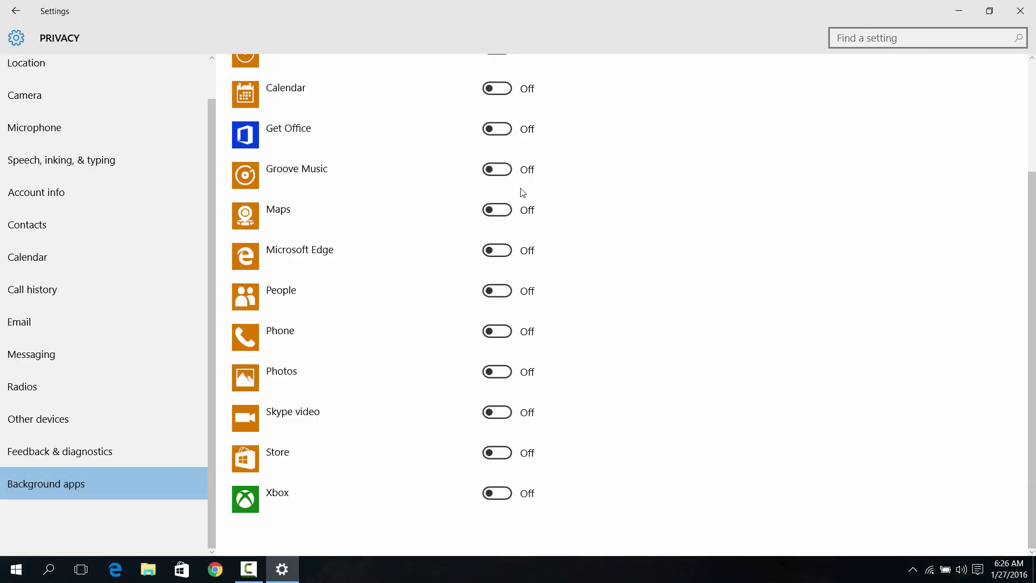
scroll(1013, 190, up, 5)
Close Settings and search 'group' to bring up Edit group policy.
click(1019, 11)
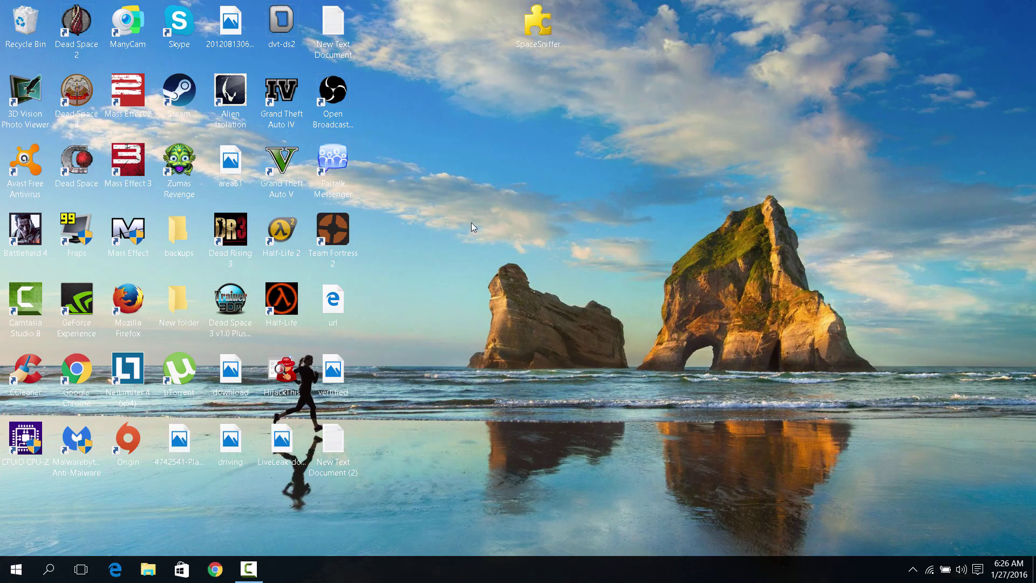
right_click(15, 569)
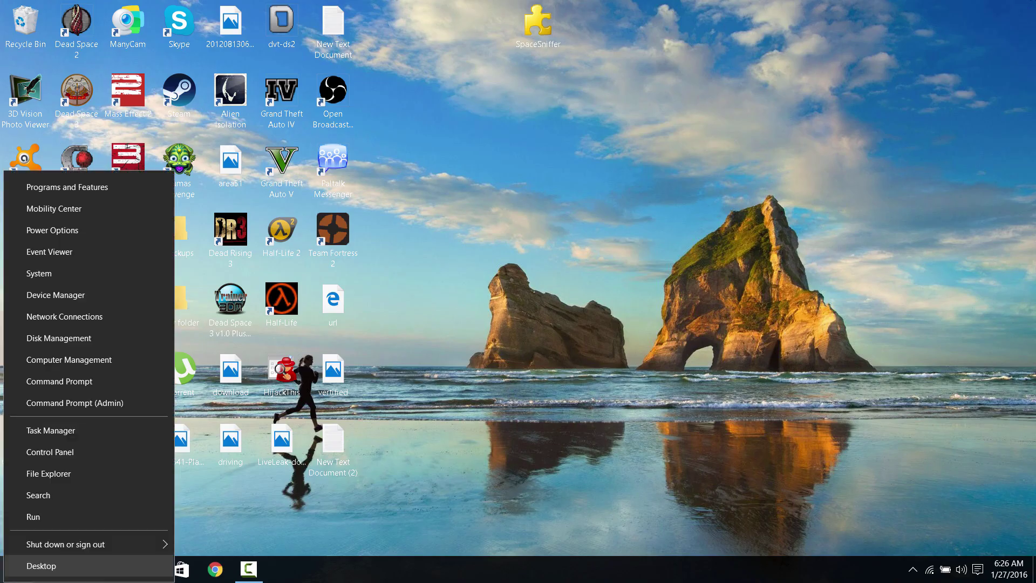
click(43, 497)
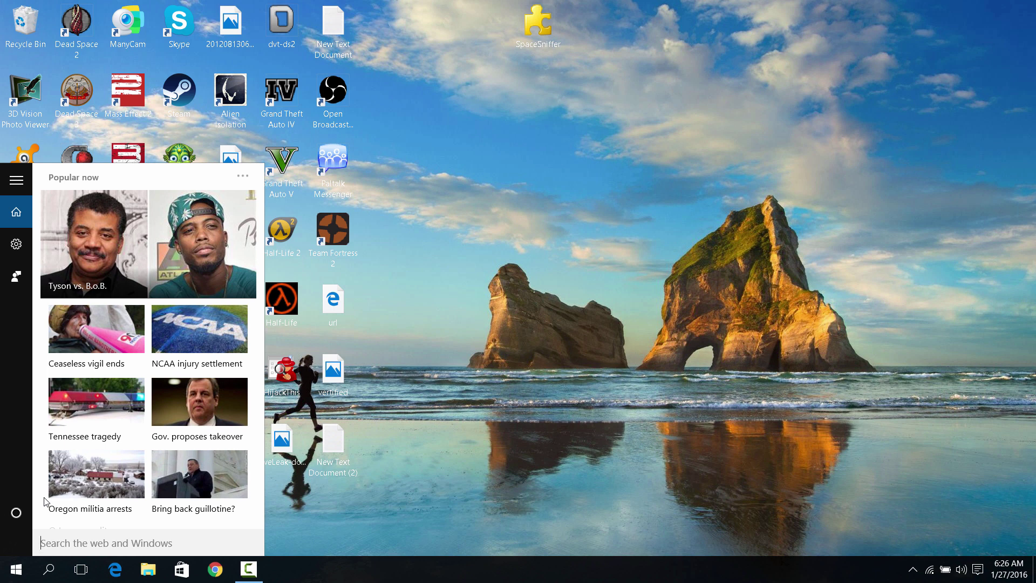
text(group)
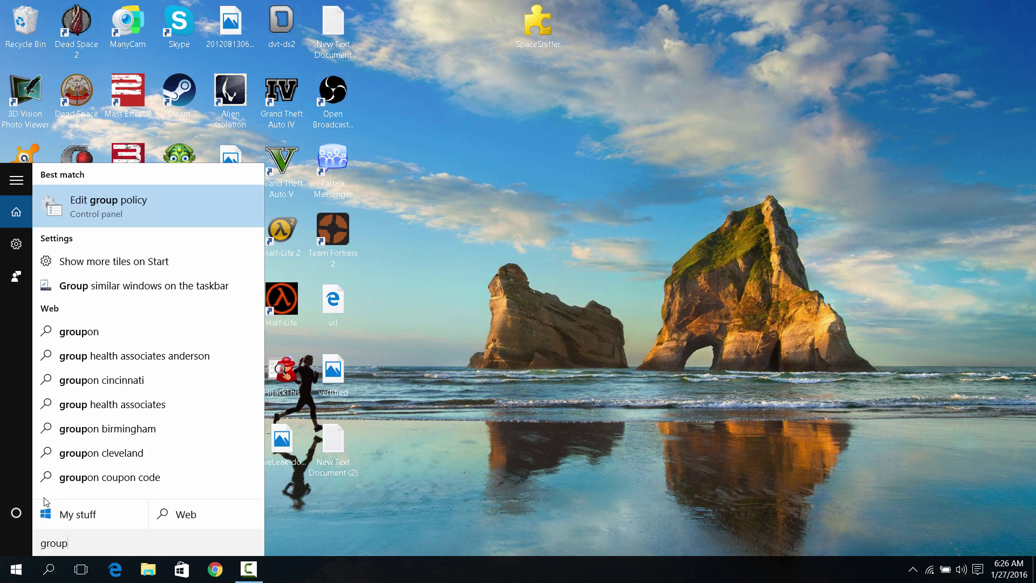
Open Edit group policy maximized and go to Windows Components > Data Collection and Preview Builds.
click(115, 205)
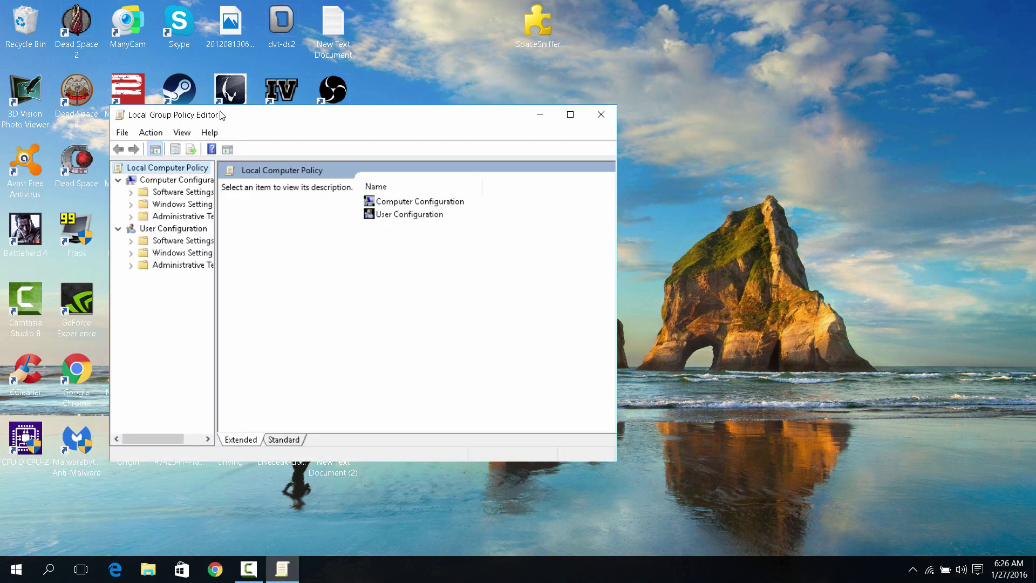
double_click(175, 108)
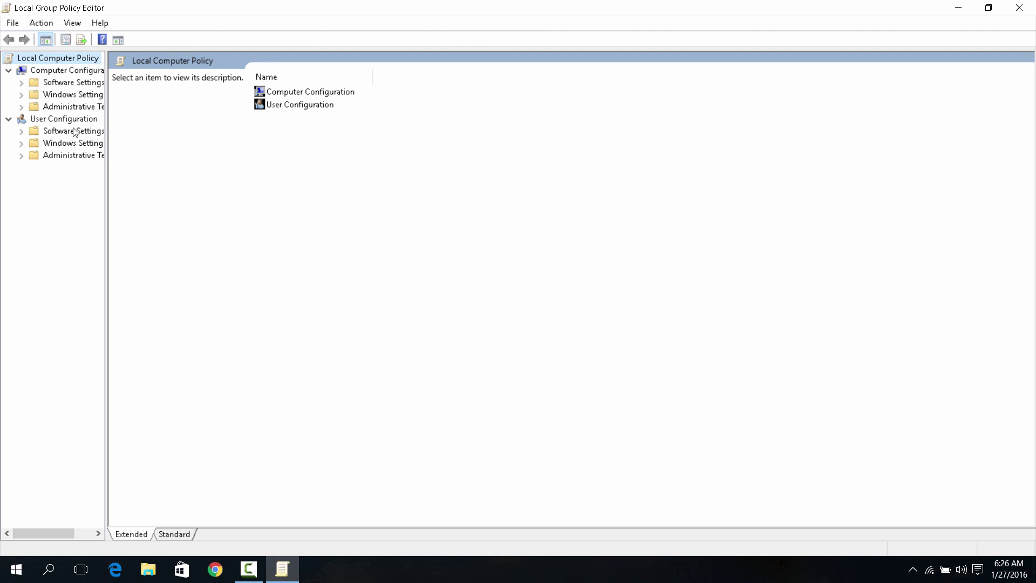
click(21, 107)
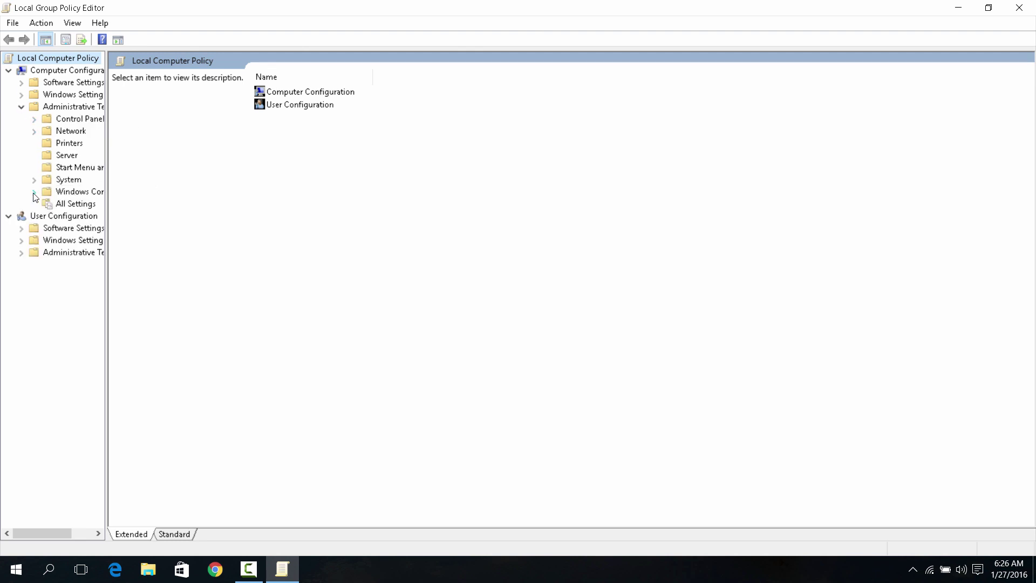
click(46, 192)
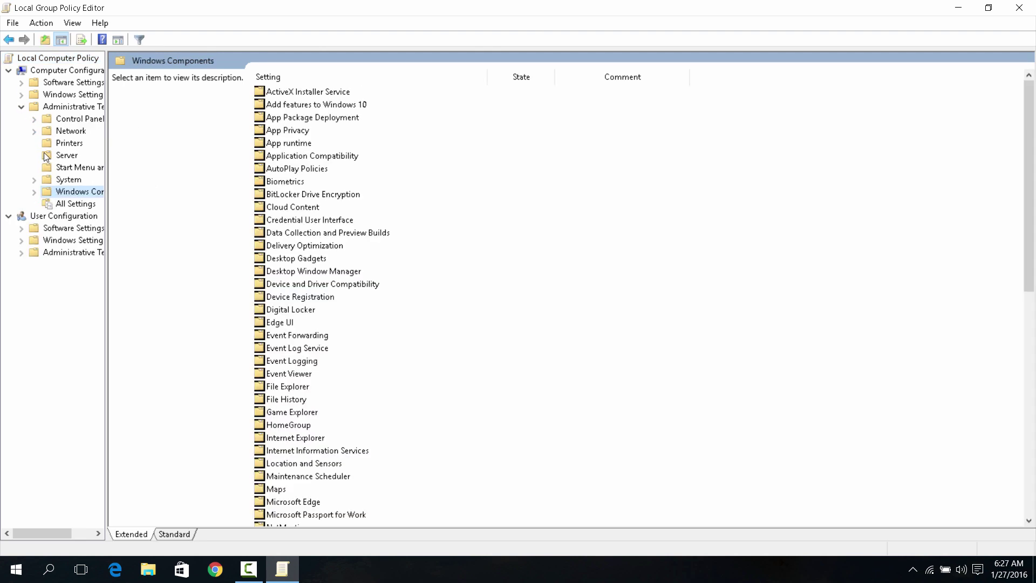
double_click(284, 235)
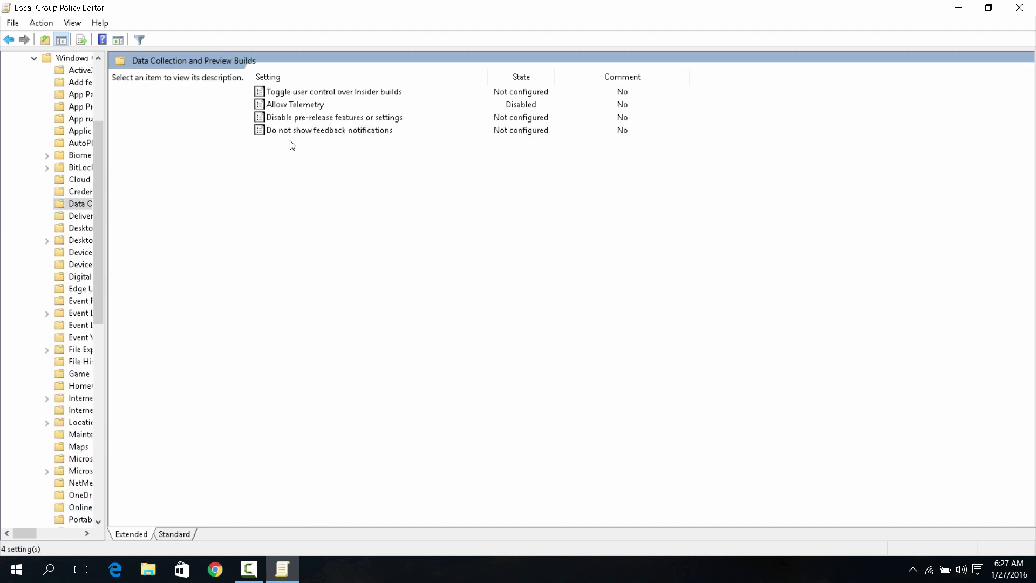
double_click(294, 105)
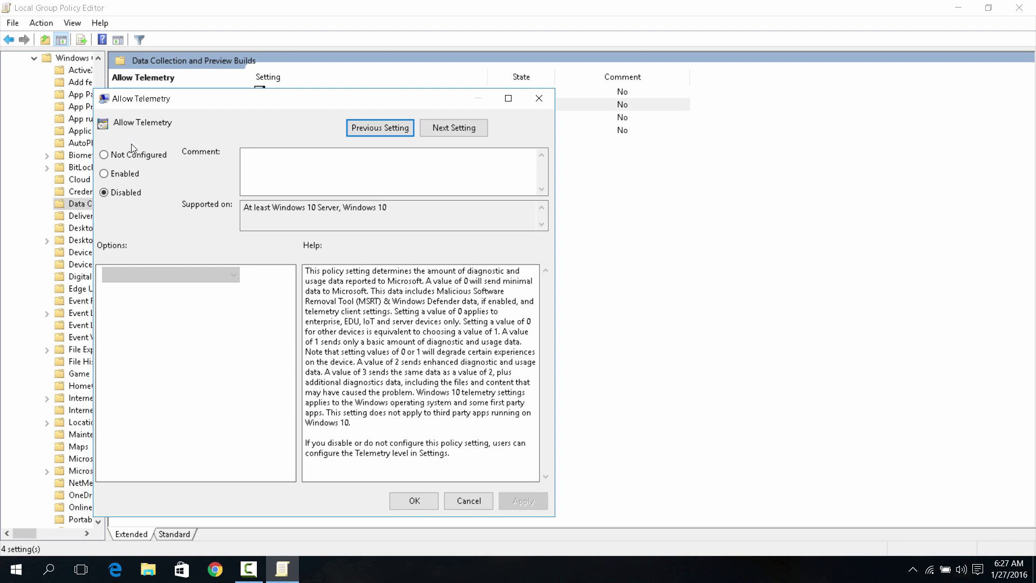
click(104, 192)
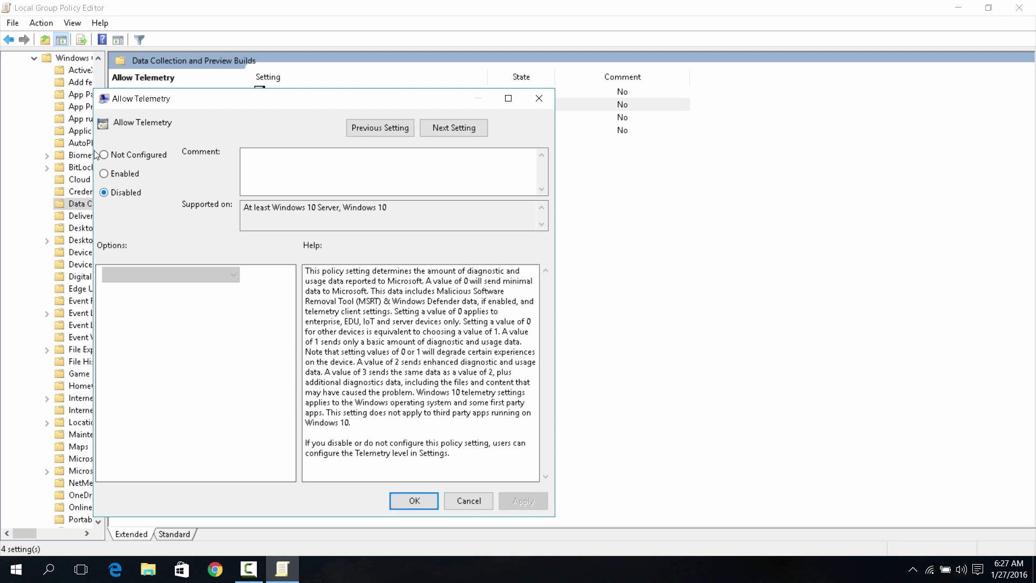
click(477, 128)
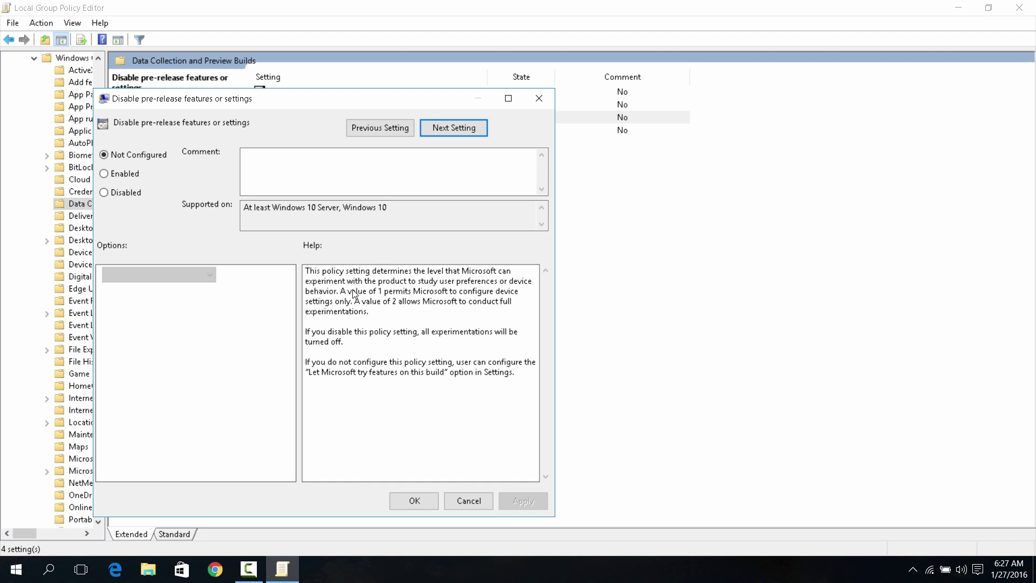
click(459, 128)
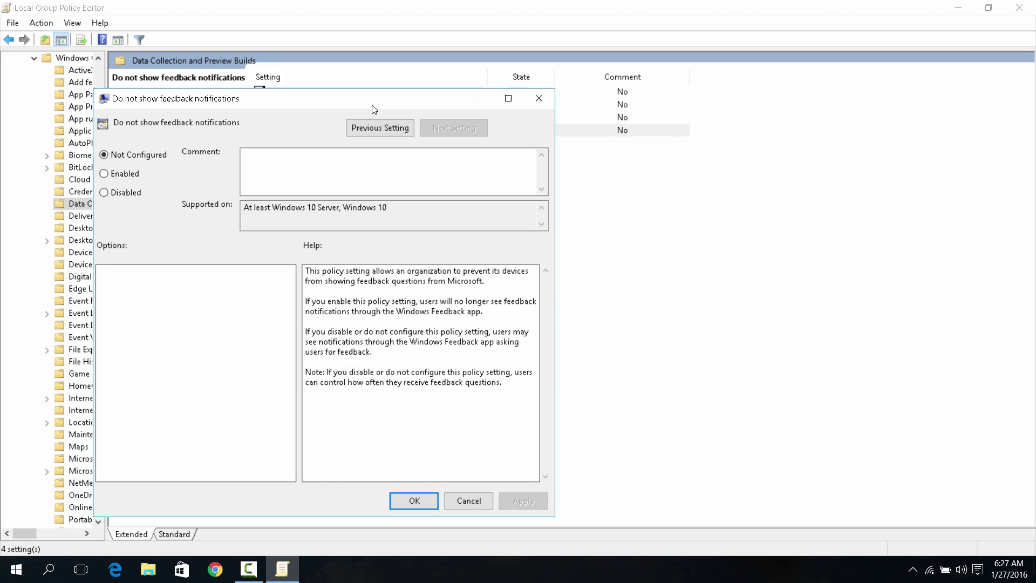
click(533, 100)
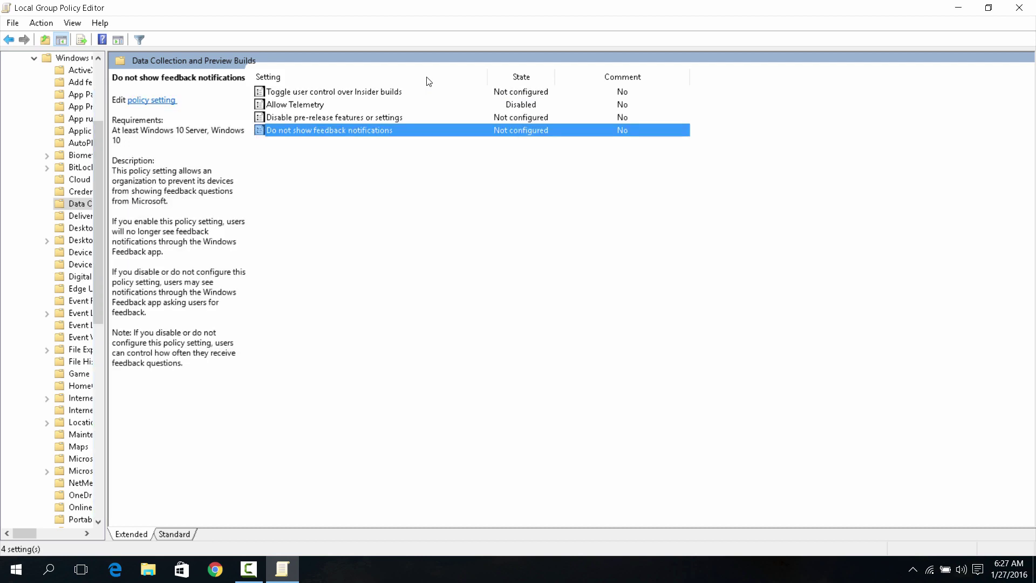
Close the Group Policy Editor and search 'window' from the Start shortcuts menu.
click(1021, 7)
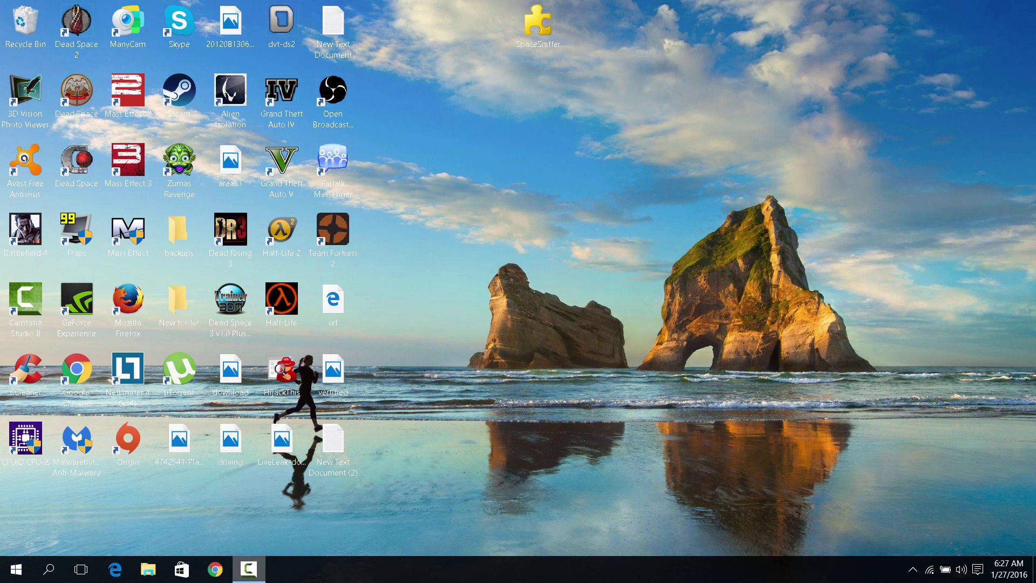
right_click(2, 578)
click(63, 489)
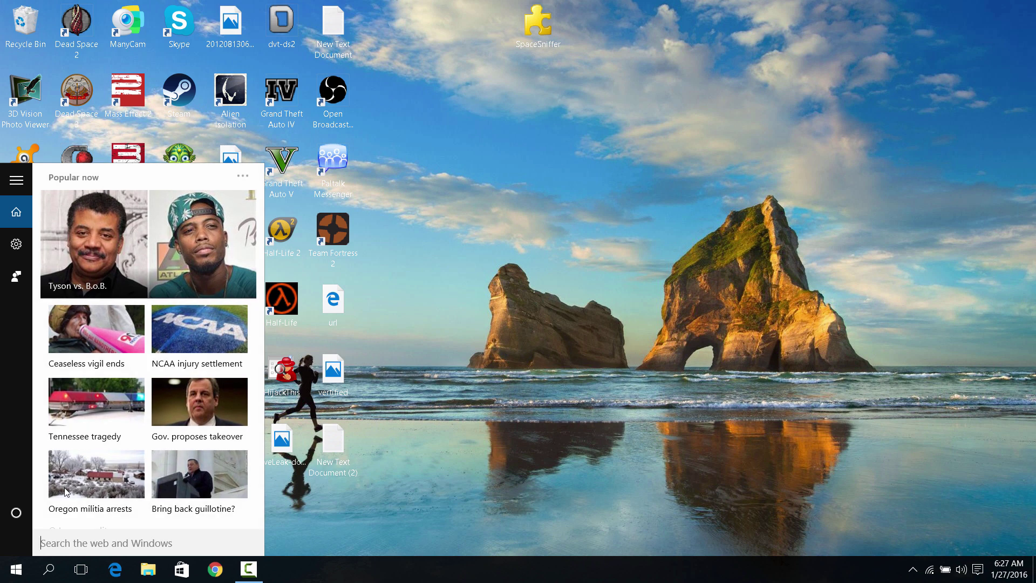
text(windows)
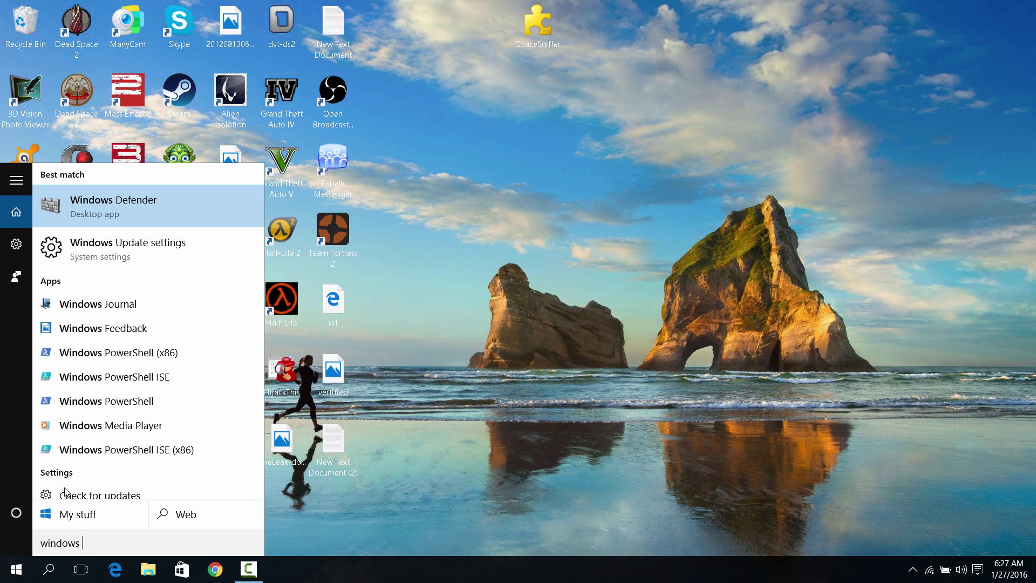
Open Windows Update, view Defender, Backup, Recovery, Activation and Find My Device, then return home.
click(176, 254)
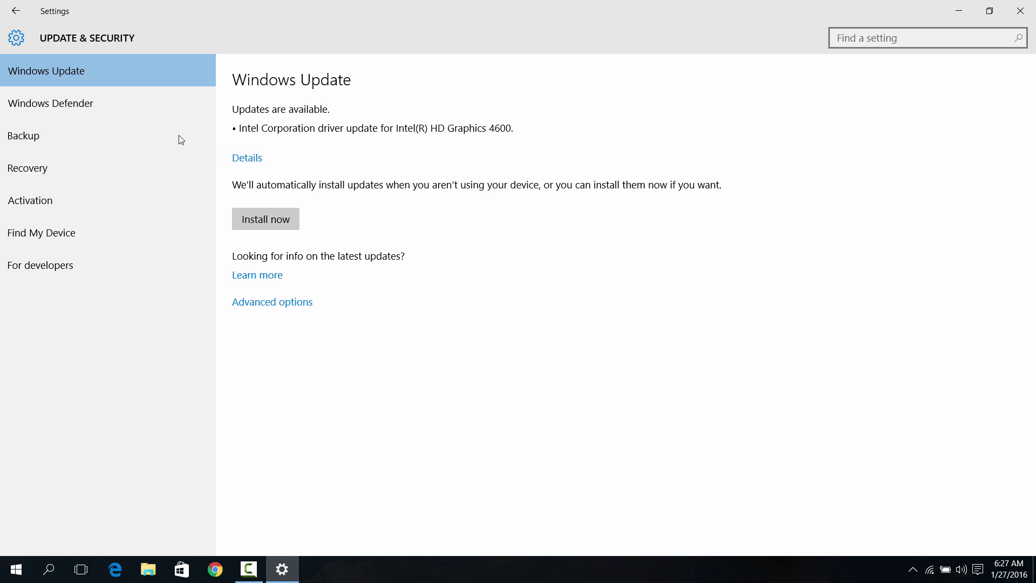
click(98, 97)
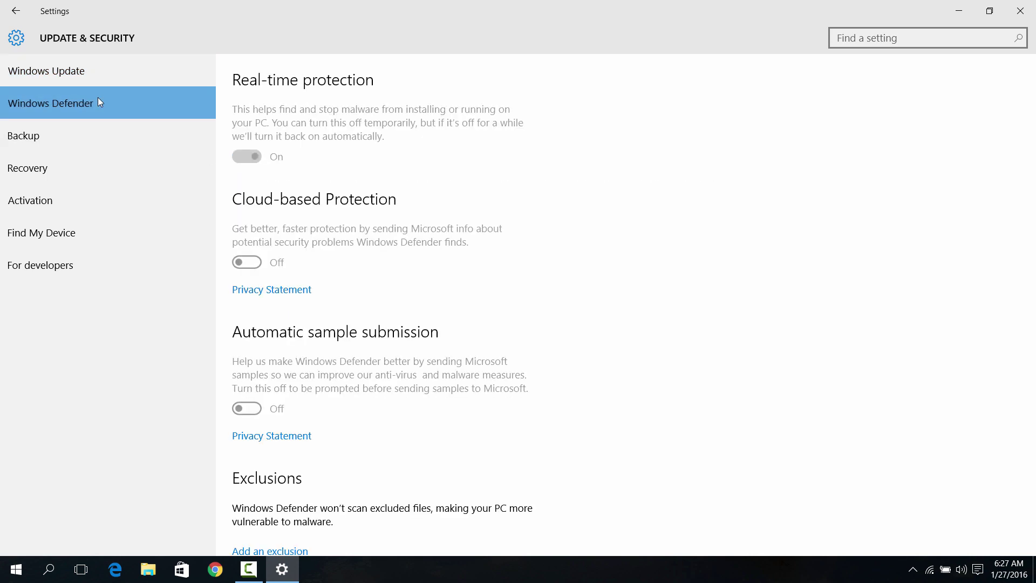
click(91, 135)
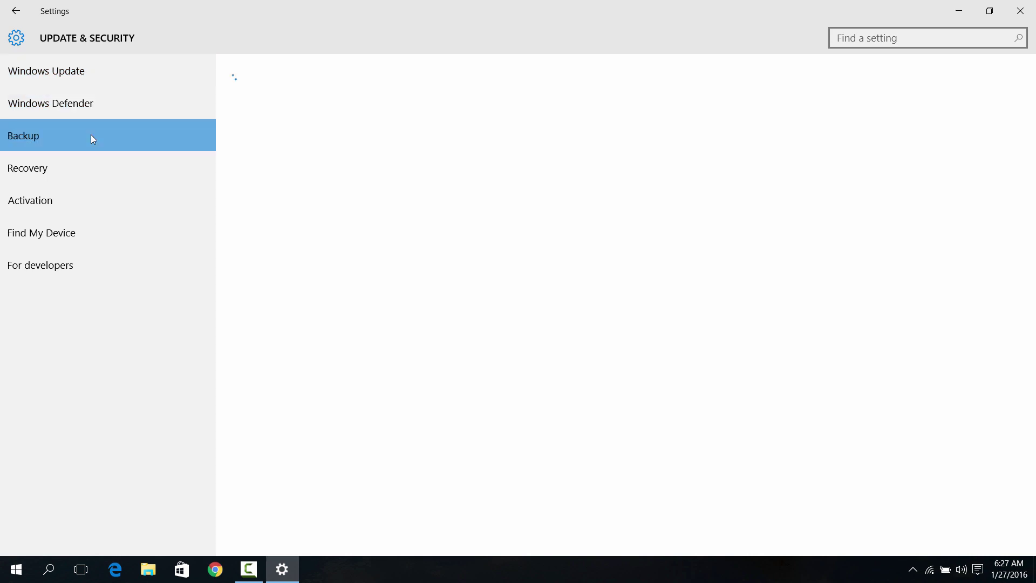
click(92, 159)
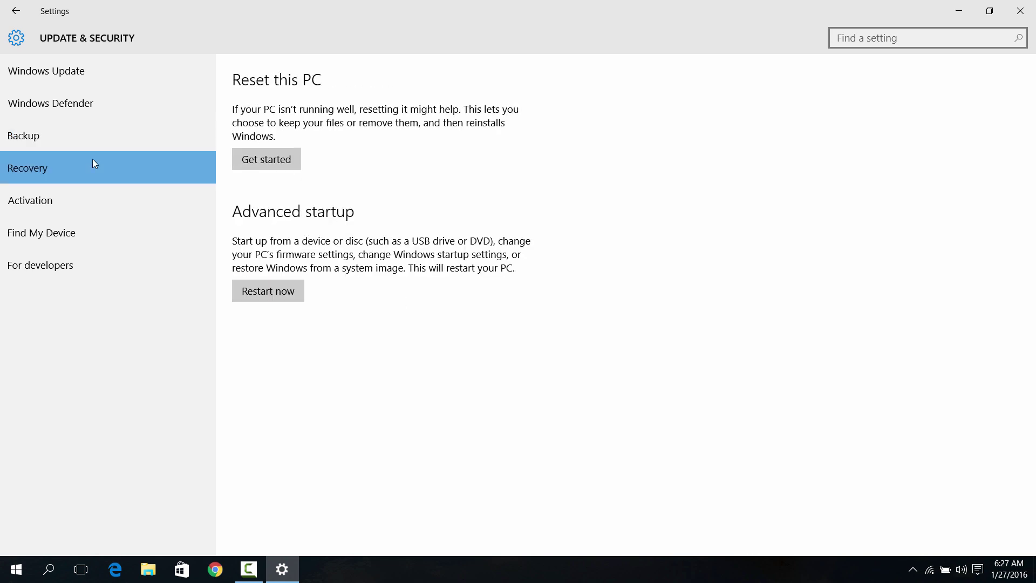
click(99, 202)
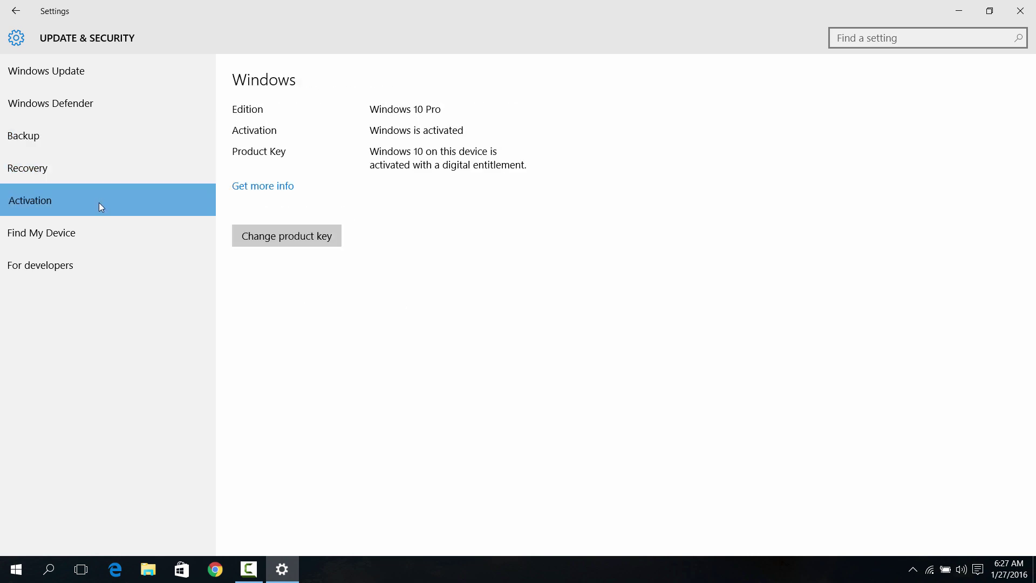
click(97, 230)
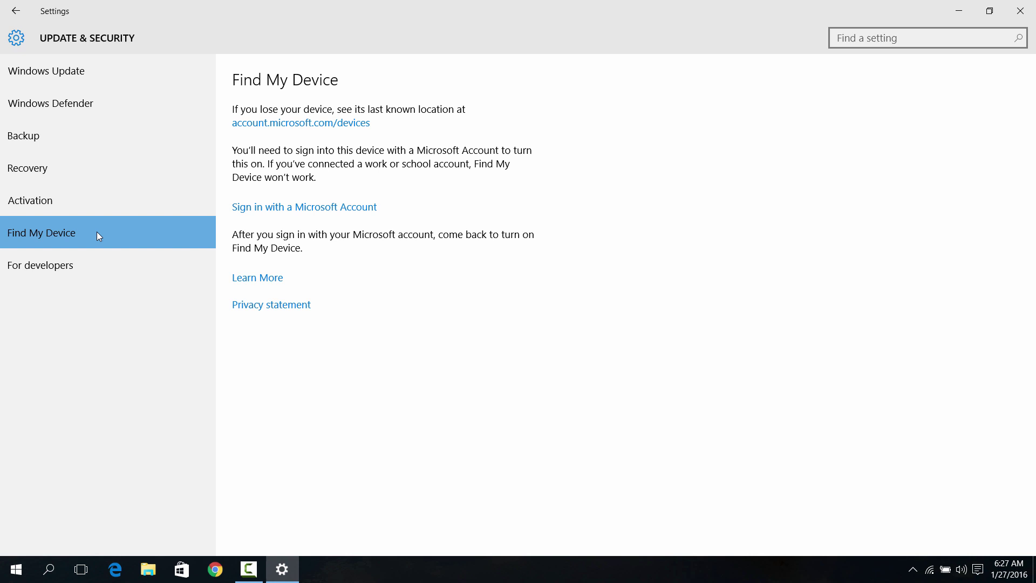
click(16, 11)
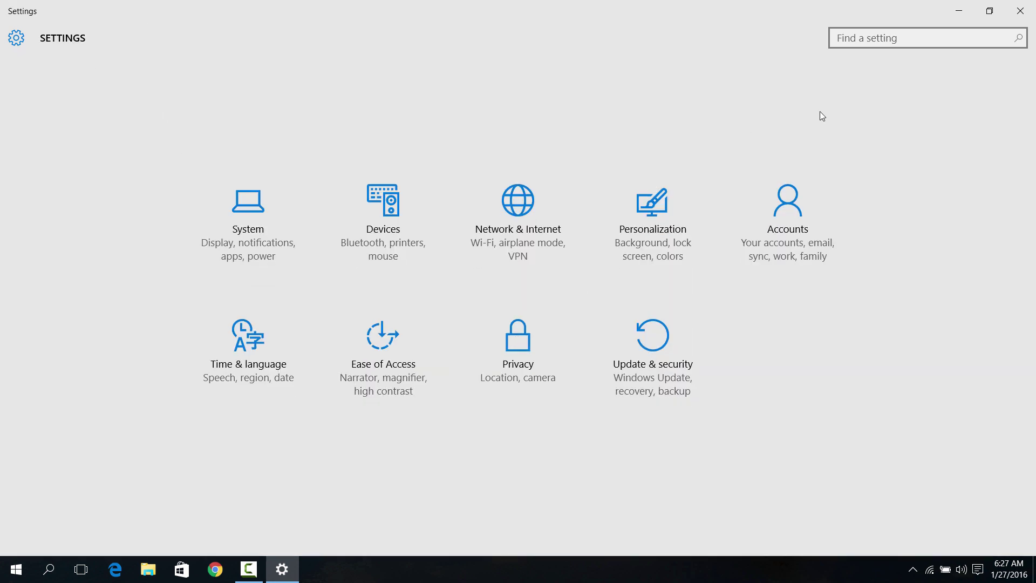
Search 'update' and go through Windows Update advanced options to the update delivery page.
text(up)
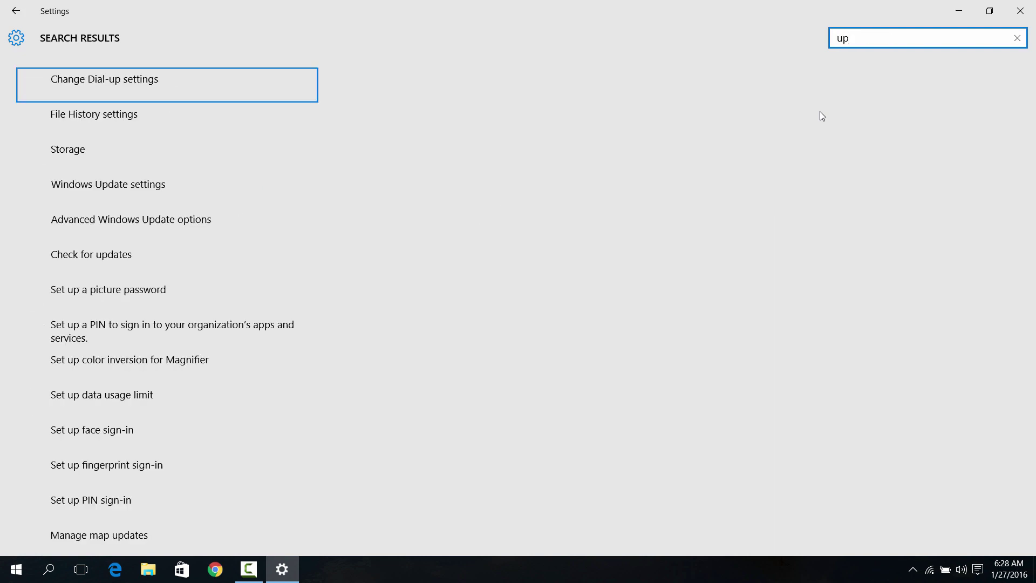
text(date)
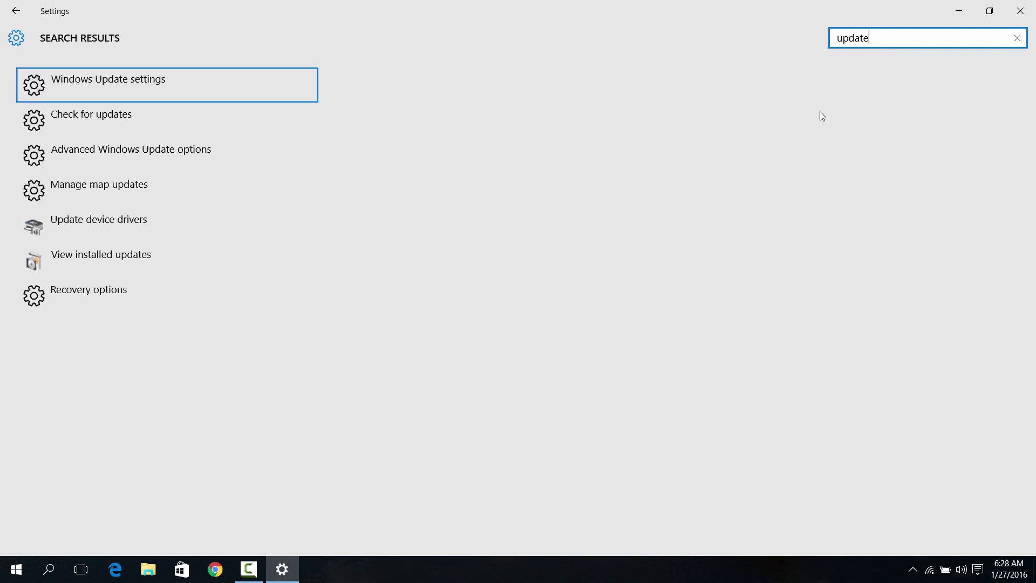
click(69, 85)
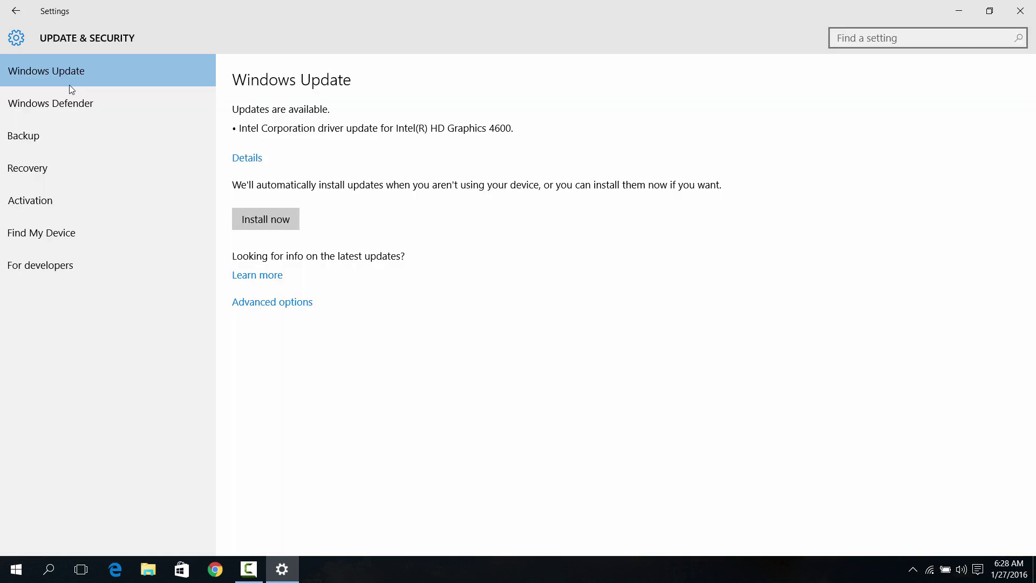
click(289, 301)
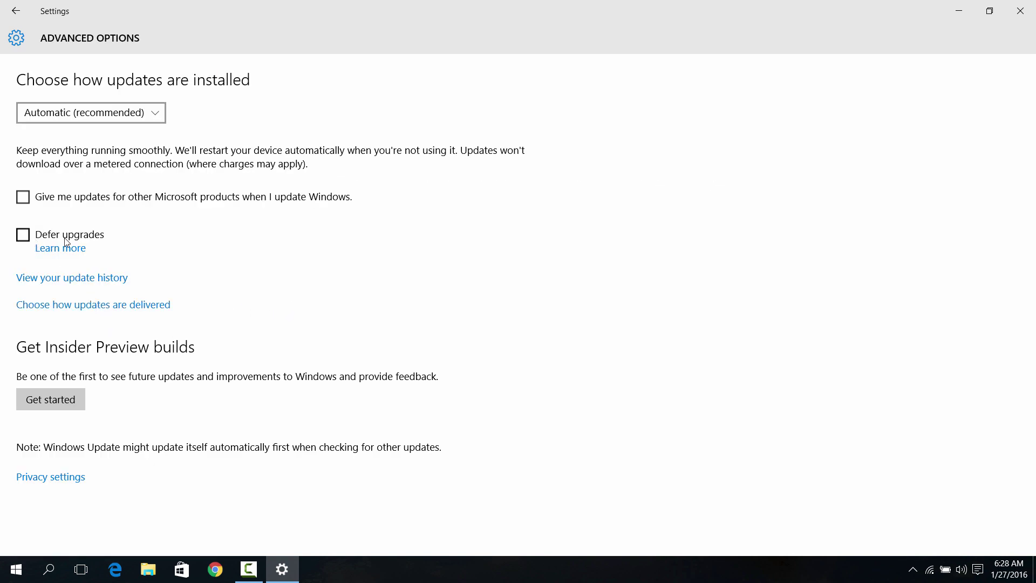
click(67, 305)
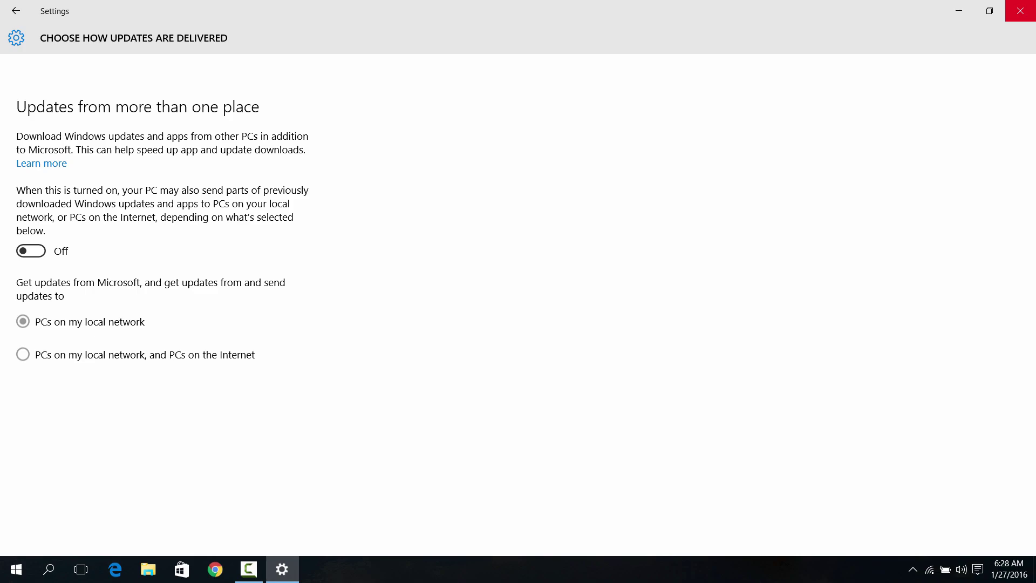
Close the Settings window to return to the desktop.
click(1020, 11)
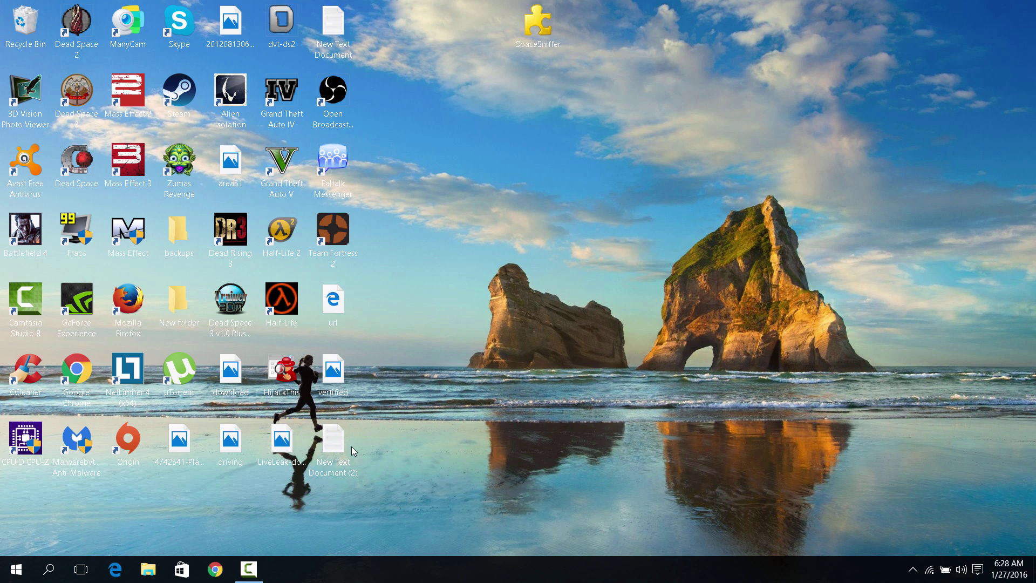
click(248, 569)
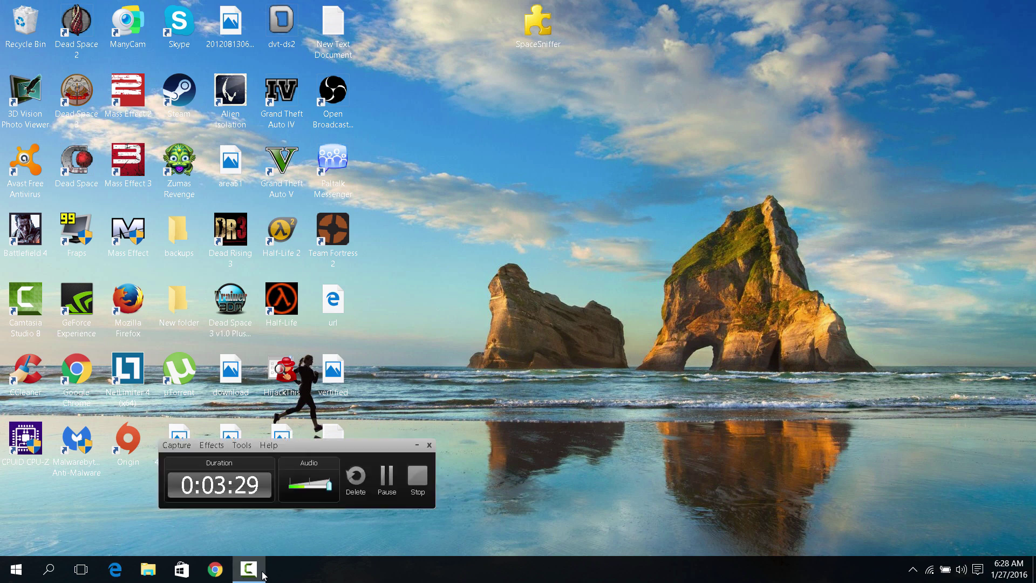